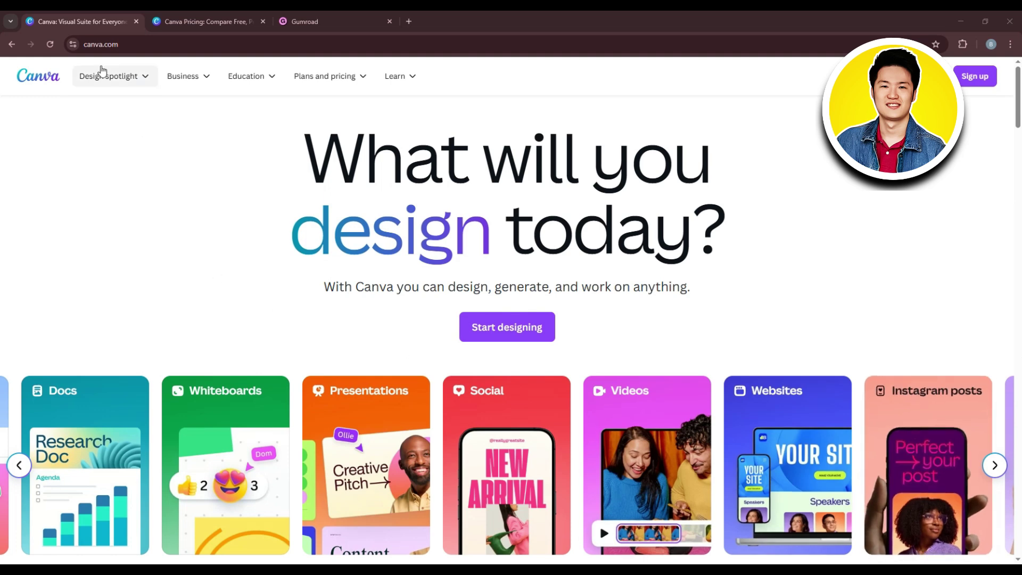
# - Review the individual and team plans on the Canva pricing page and switch the prices to monthly billing
pyautogui.moveTo(124, 78)
pyautogui.moveTo(202, 81)
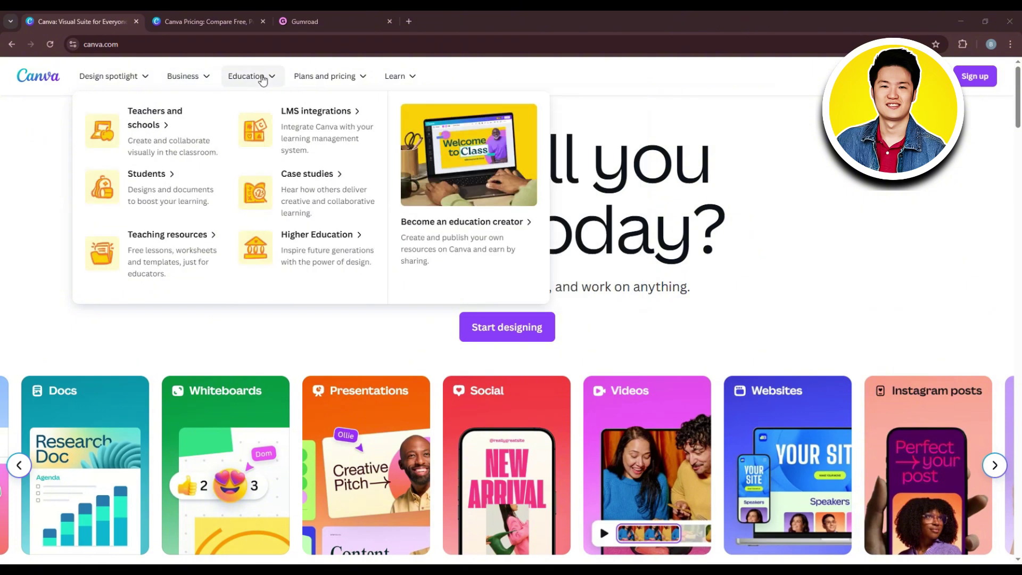
pyautogui.moveTo(343, 80)
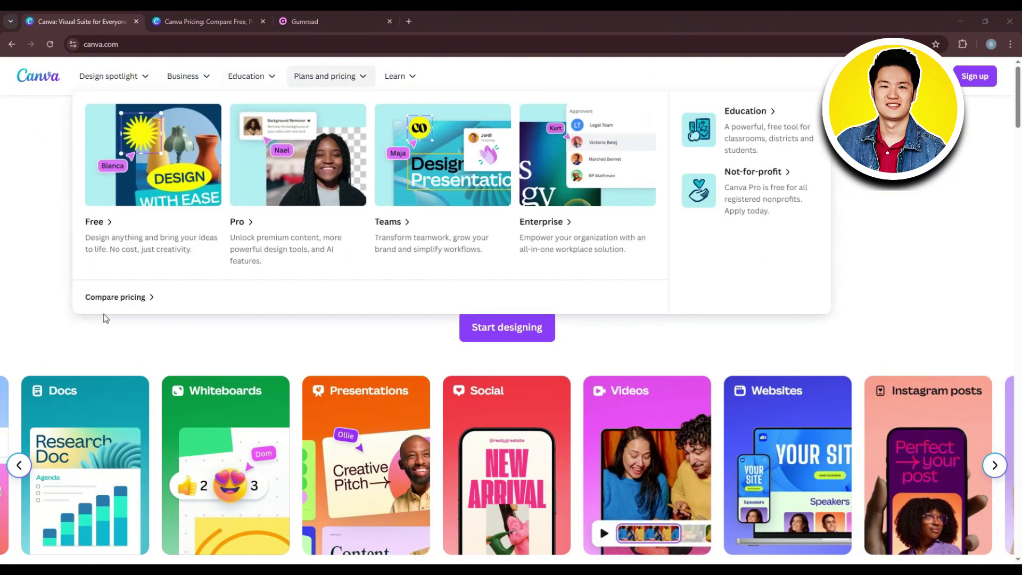
pyautogui.click(195, 13)
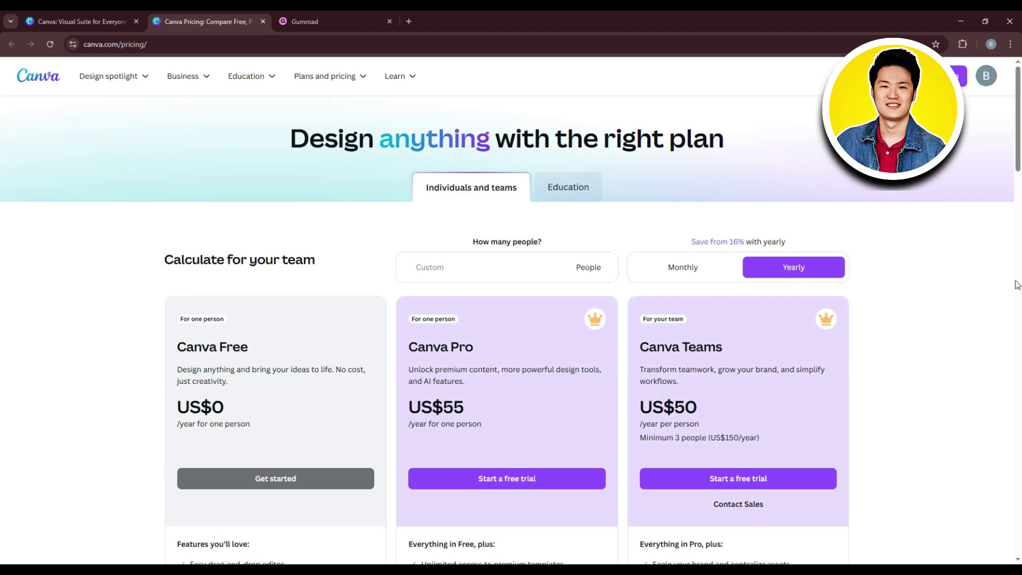
pyautogui.scroll(-1, 1007, 286)
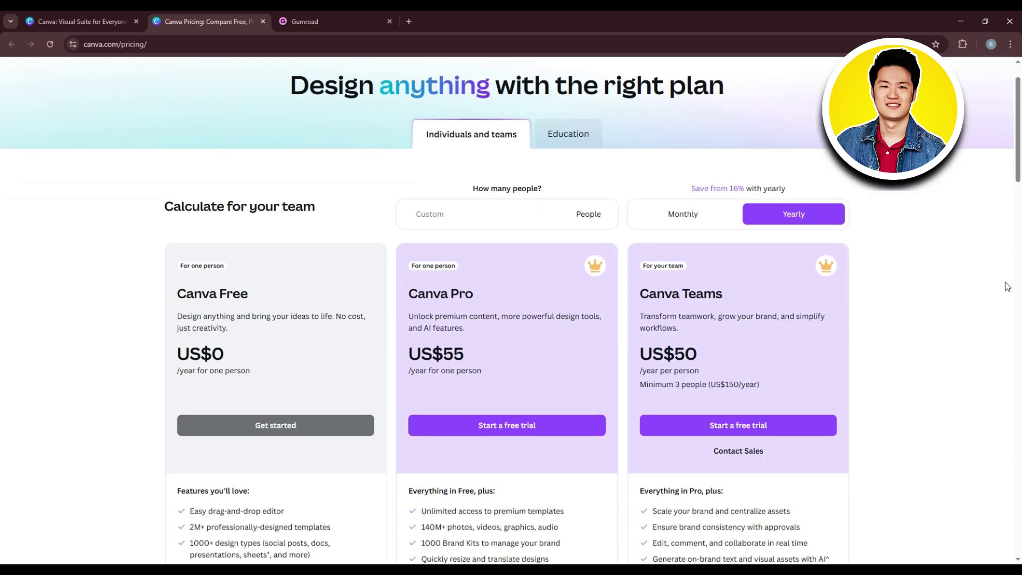
pyautogui.scroll(-1, 1008, 287)
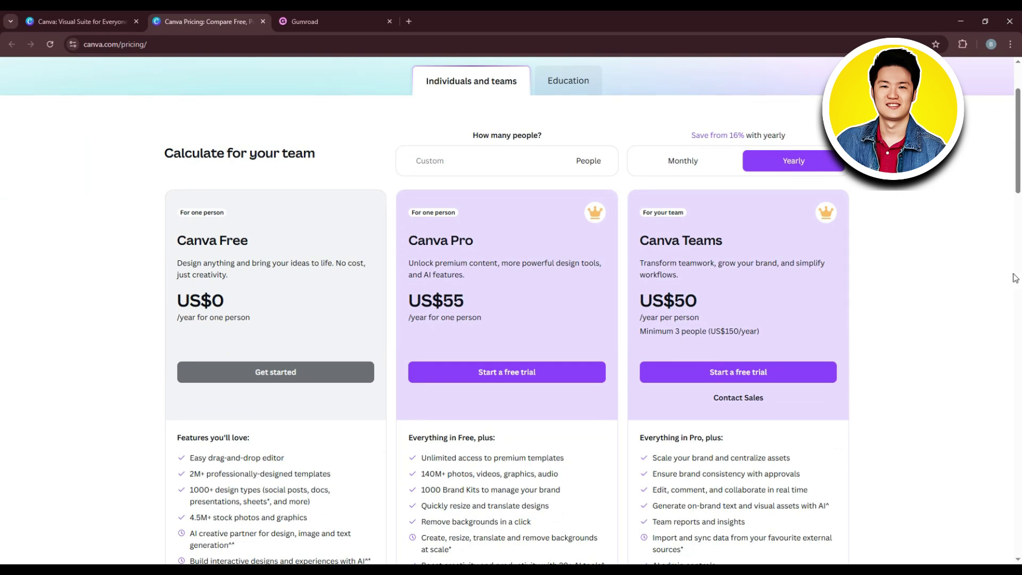
pyautogui.click(678, 163)
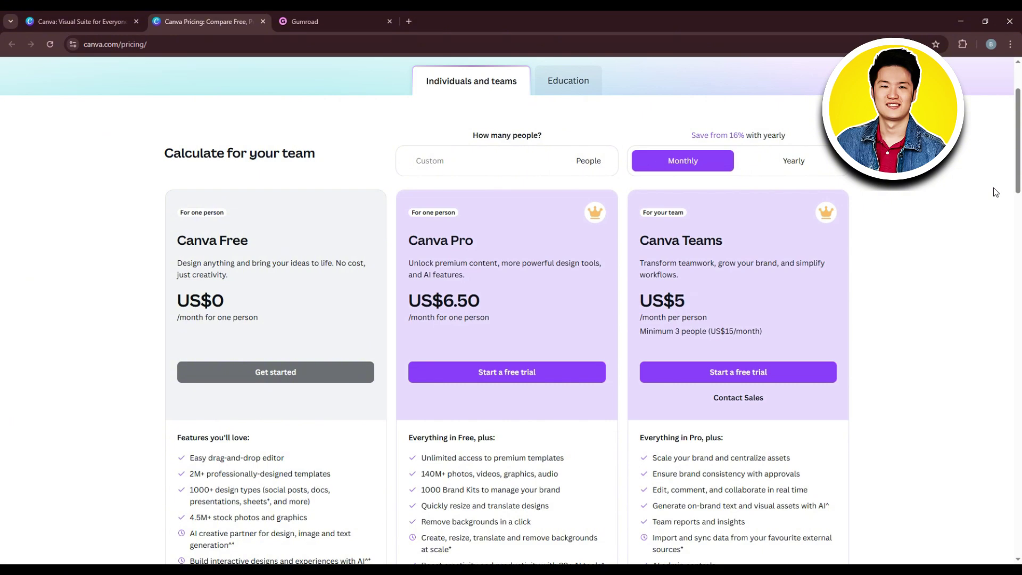
pyautogui.scroll(1, 712, 131)
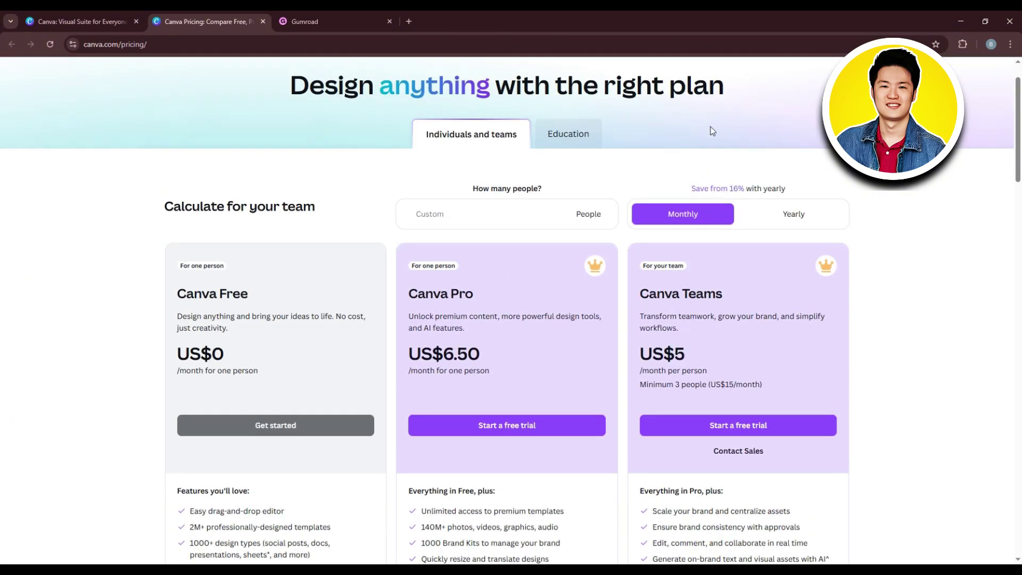
# - Examine the Education plans on the pricing page
pyautogui.click(584, 133)
pyautogui.scroll(-1, 645, 151)
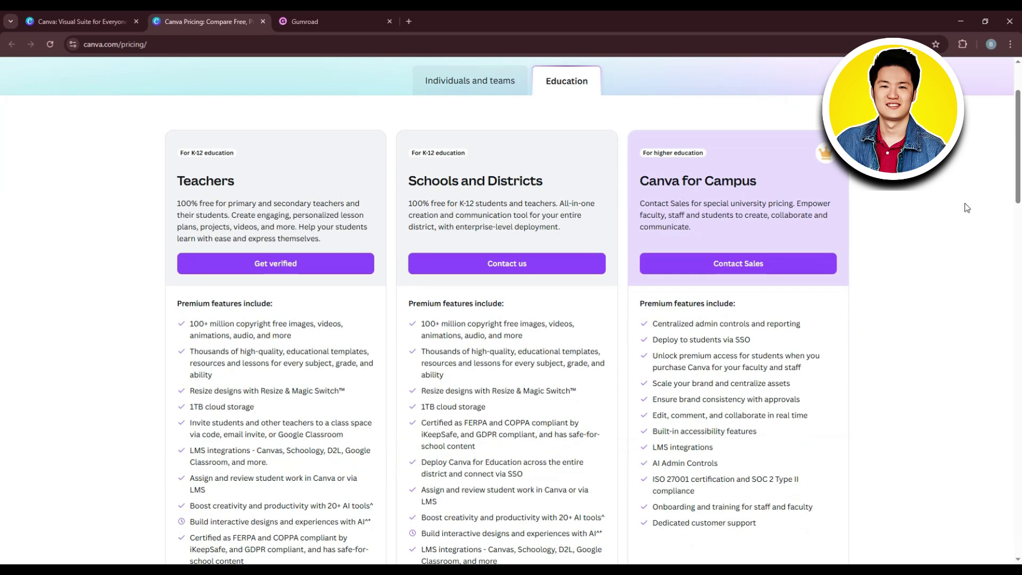
pyautogui.scroll(2, 965, 207)
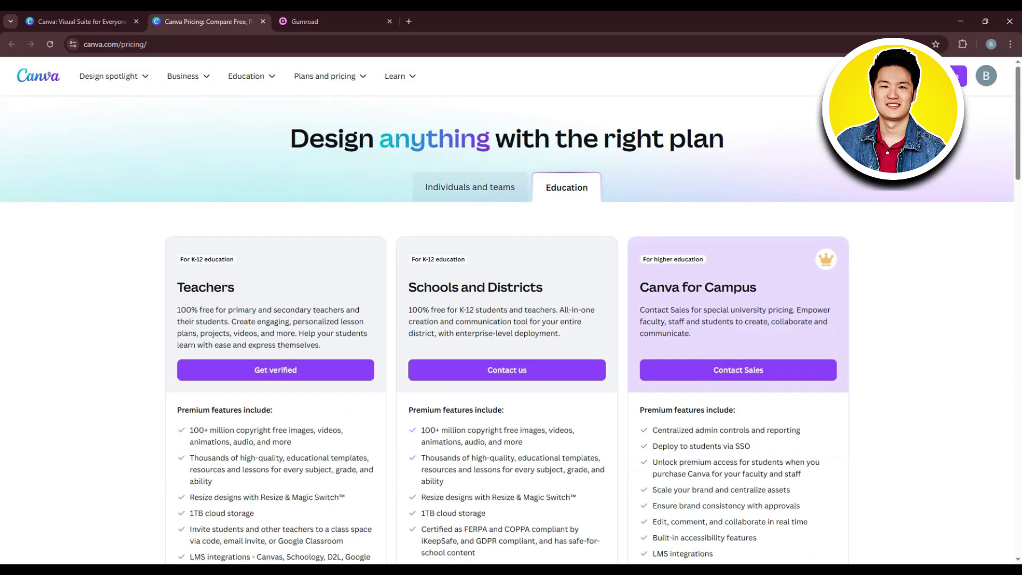
# - Go from the pricing page to the Canva home page
pyautogui.click(33, 78)
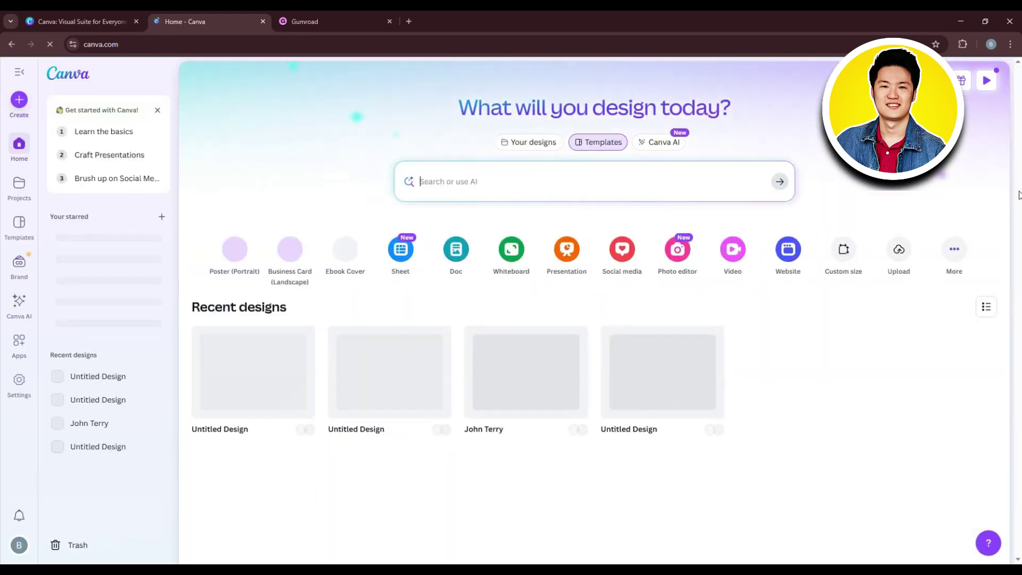
pyautogui.click(8, 44)
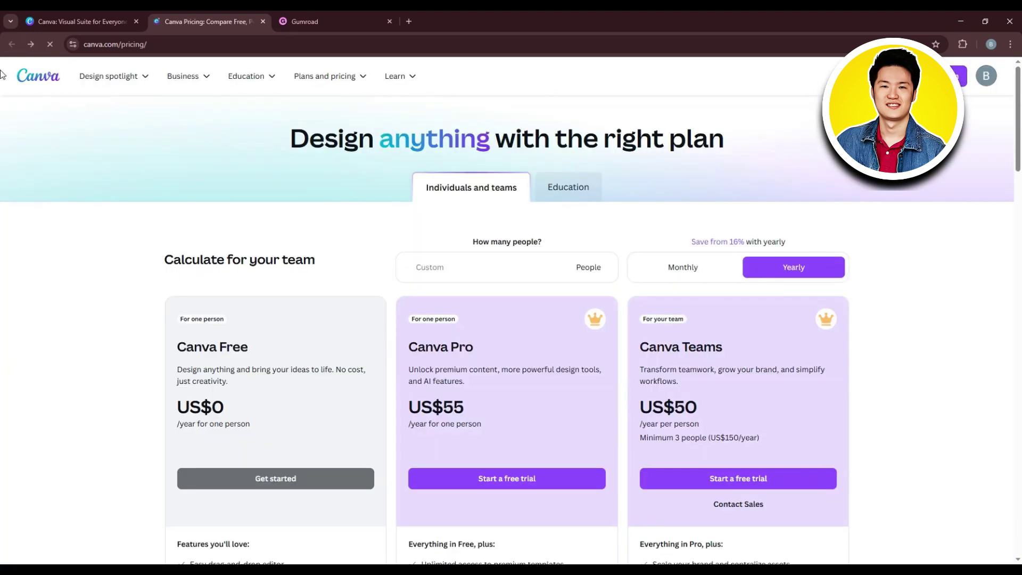
pyautogui.click(30, 45)
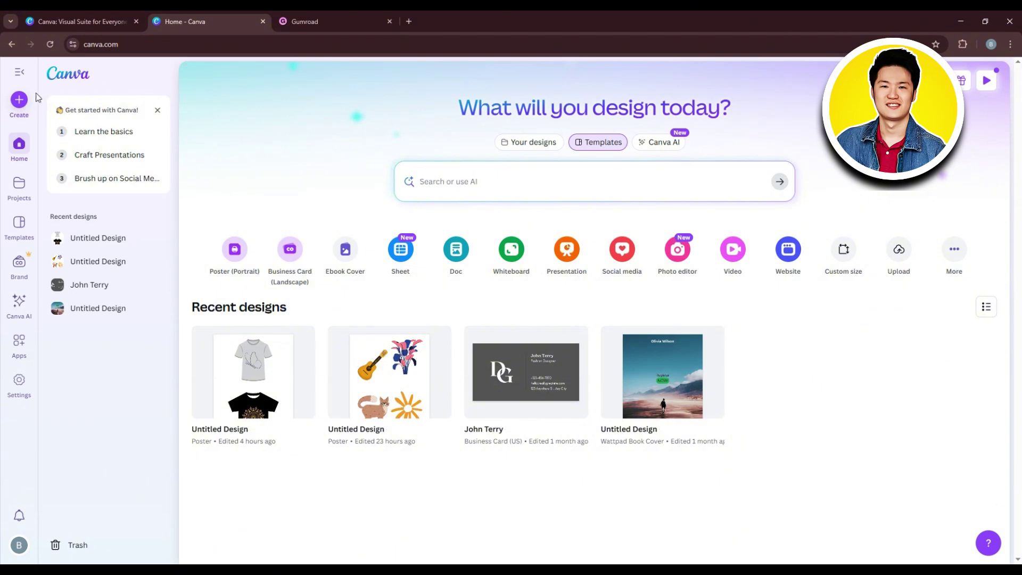
# - Search the new design types for "landscape" and create a blank Poster (Landscape) design
pyautogui.click(15, 108)
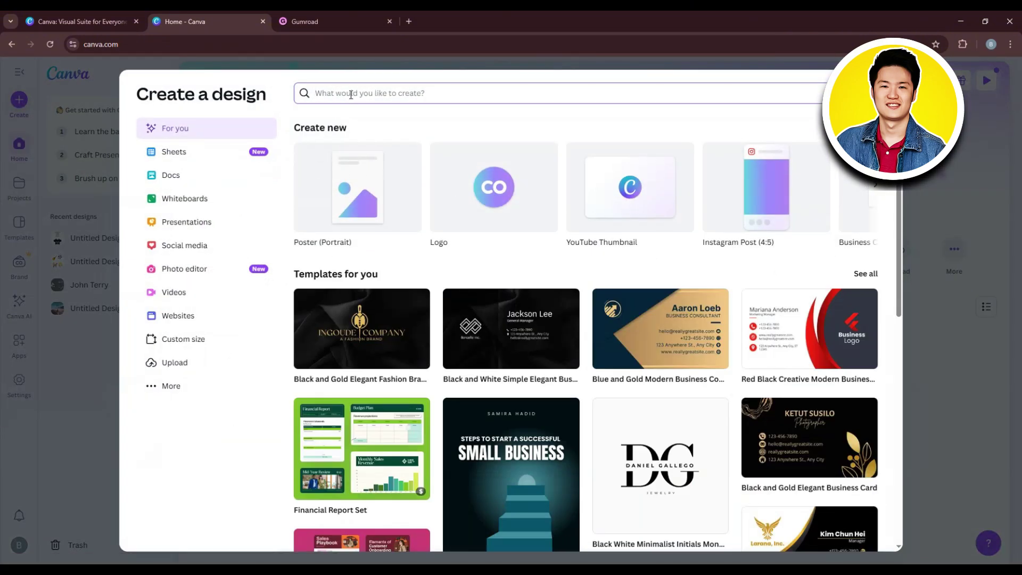
pyautogui.write('lan')
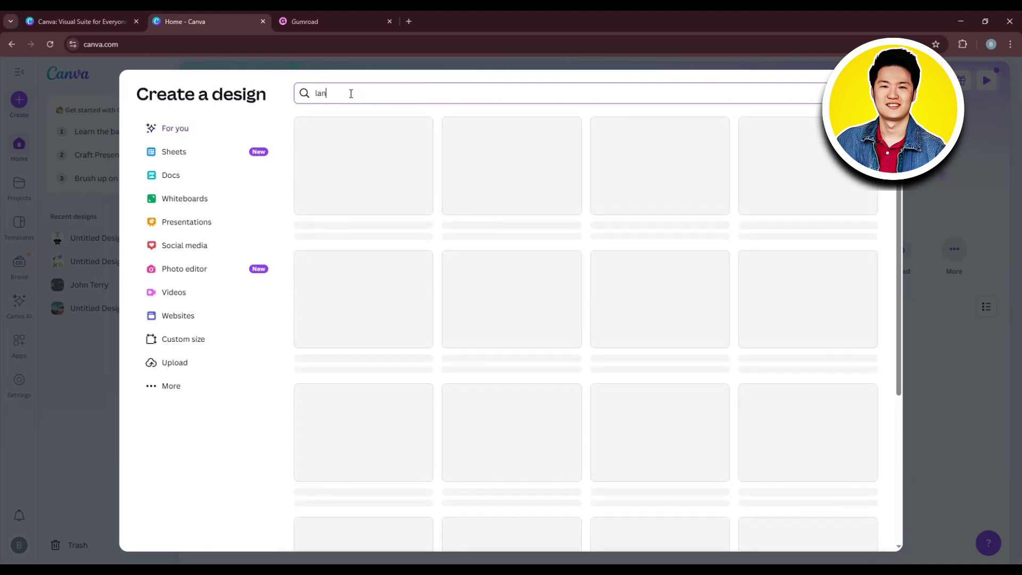
pyautogui.write('dscape')
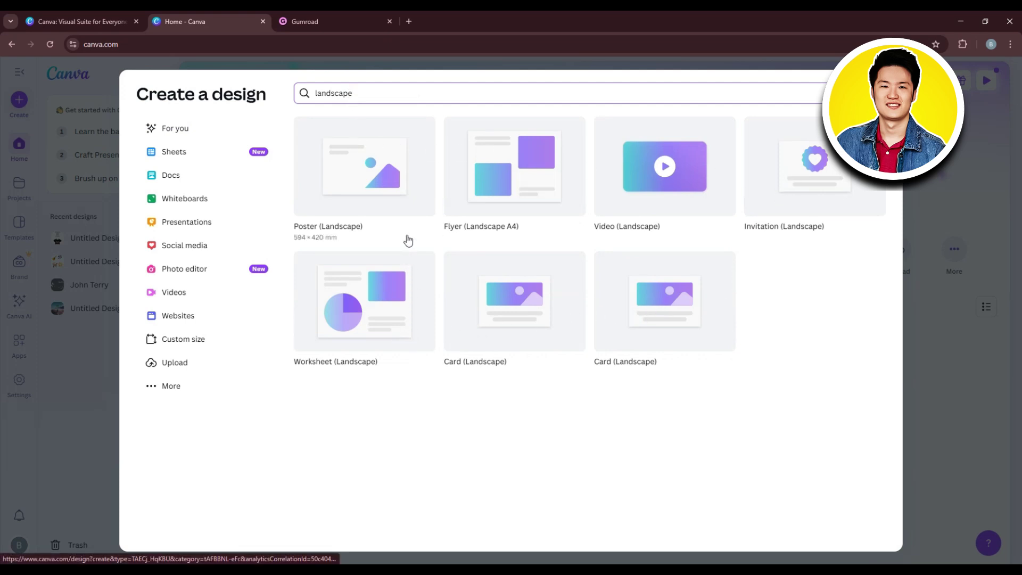
pyautogui.click(329, 189)
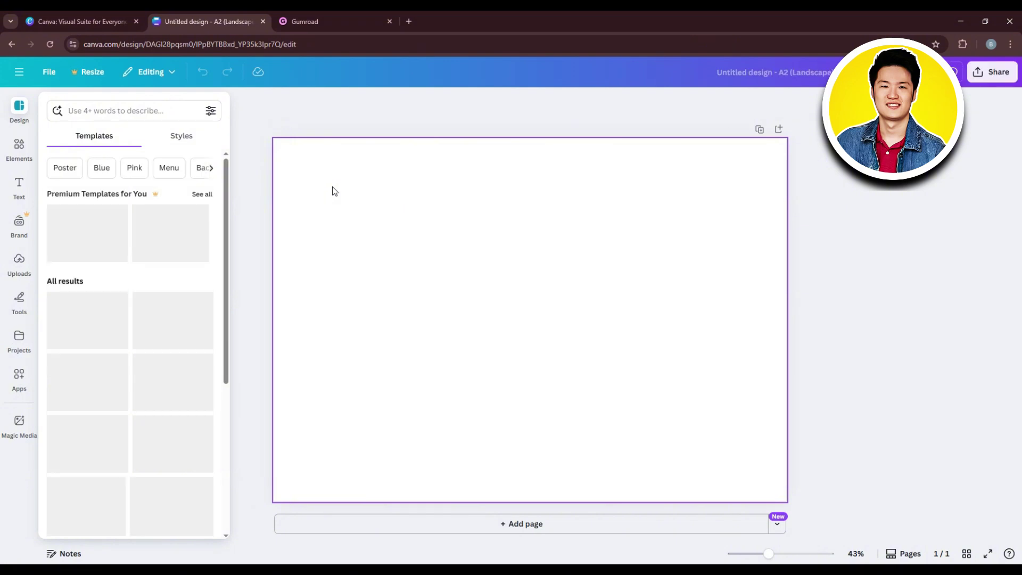
pyautogui.click(335, 250)
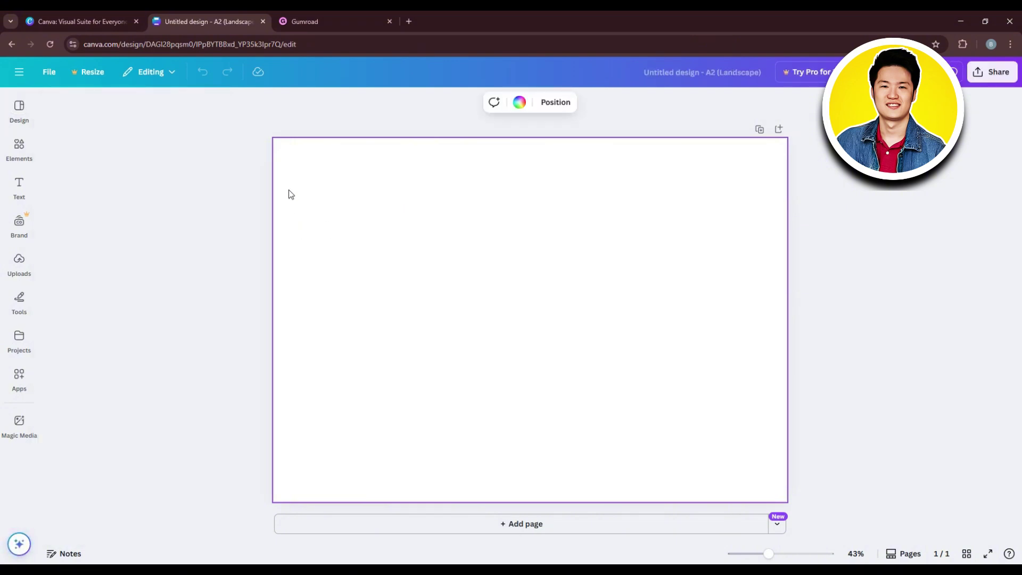
# - Search the elements library for "wallpapers"
pyautogui.click(19, 144)
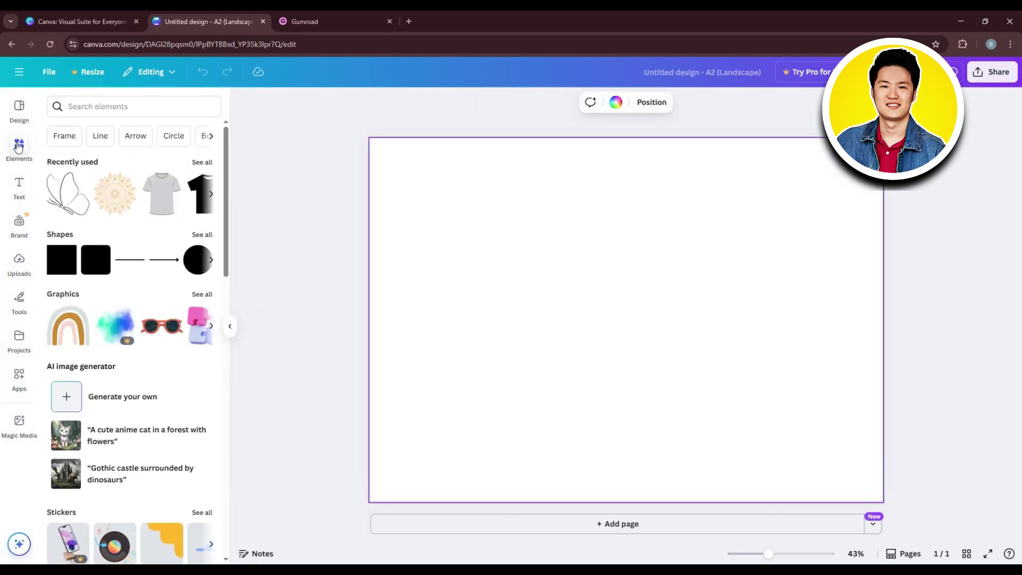
pyautogui.click(90, 107)
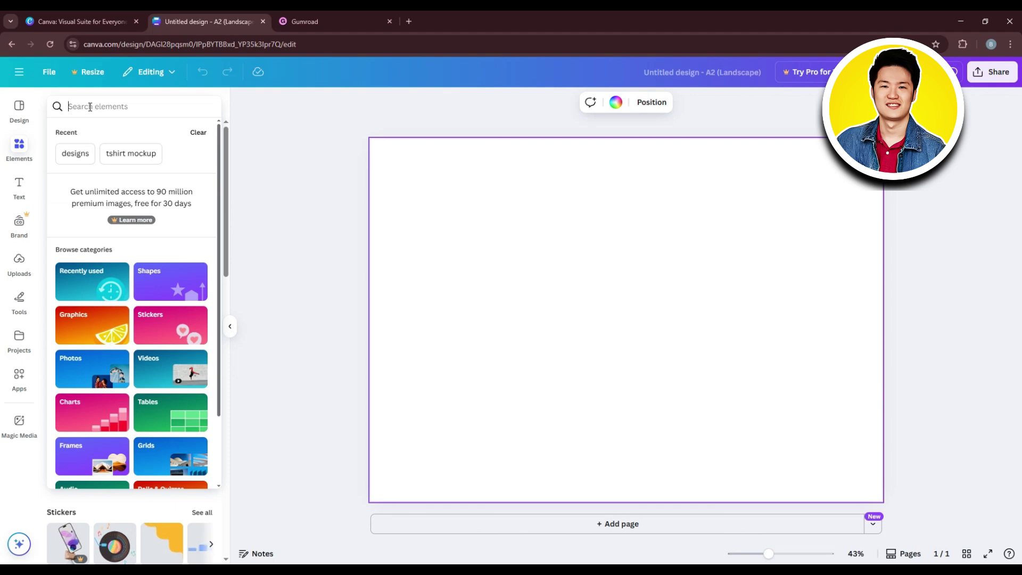
pyautogui.write('wallp')
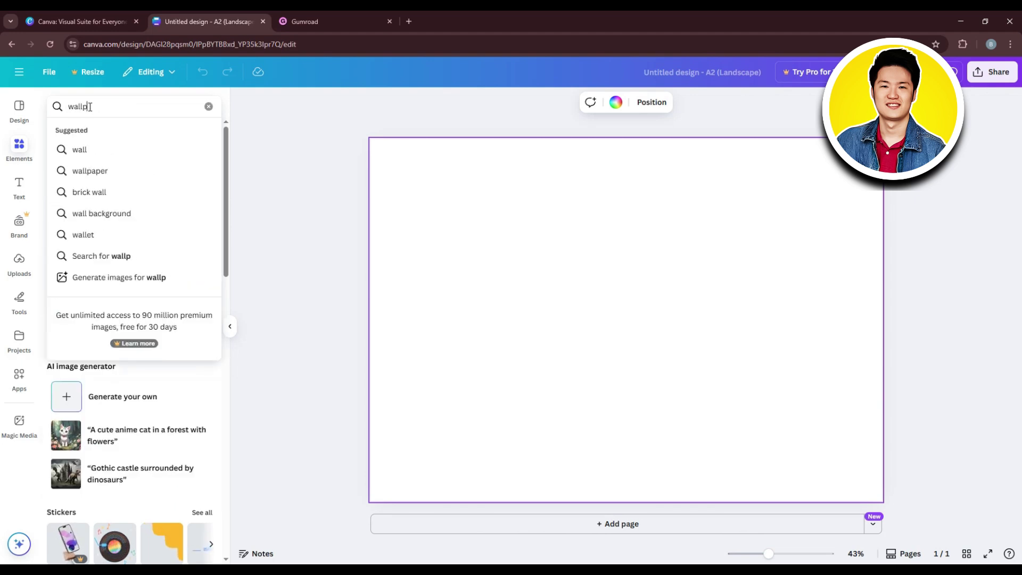
pyautogui.write('apers')
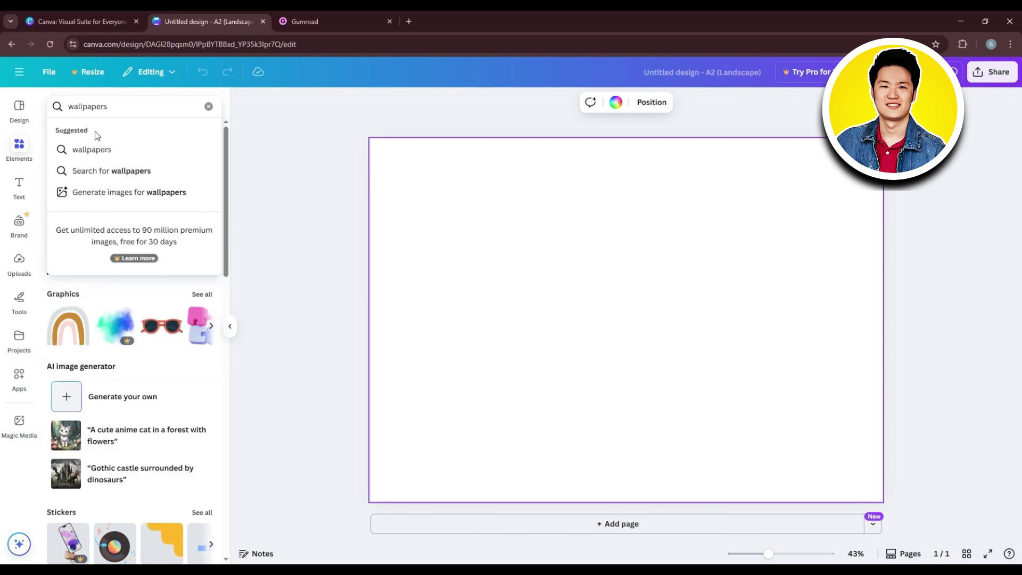
pyautogui.click(80, 150)
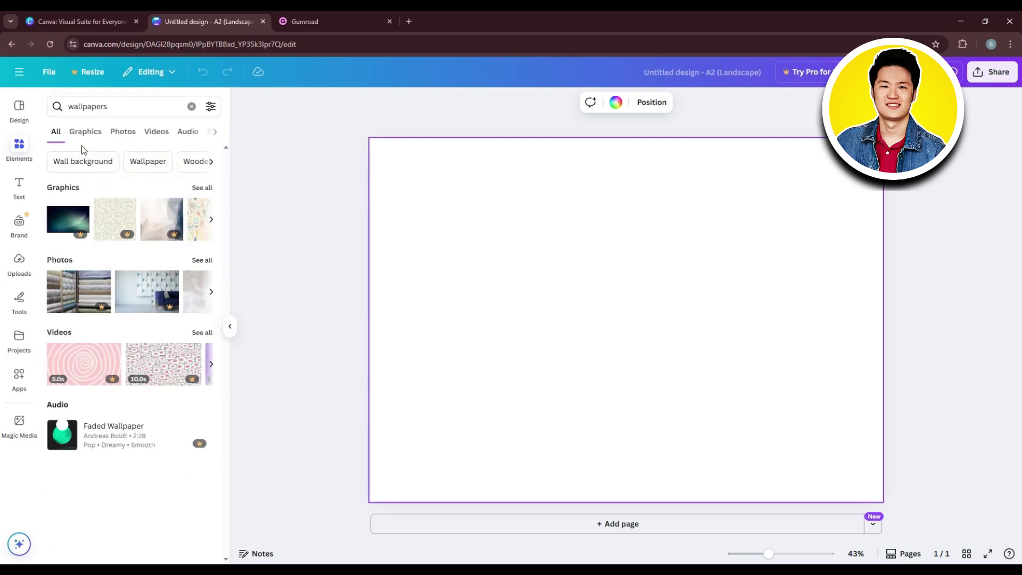
# - Add the pink floral wallpaper from the full list of graphics and enlarge it to cover the whole page
pyautogui.click(201, 187)
pyautogui.scroll(-1, 197, 194)
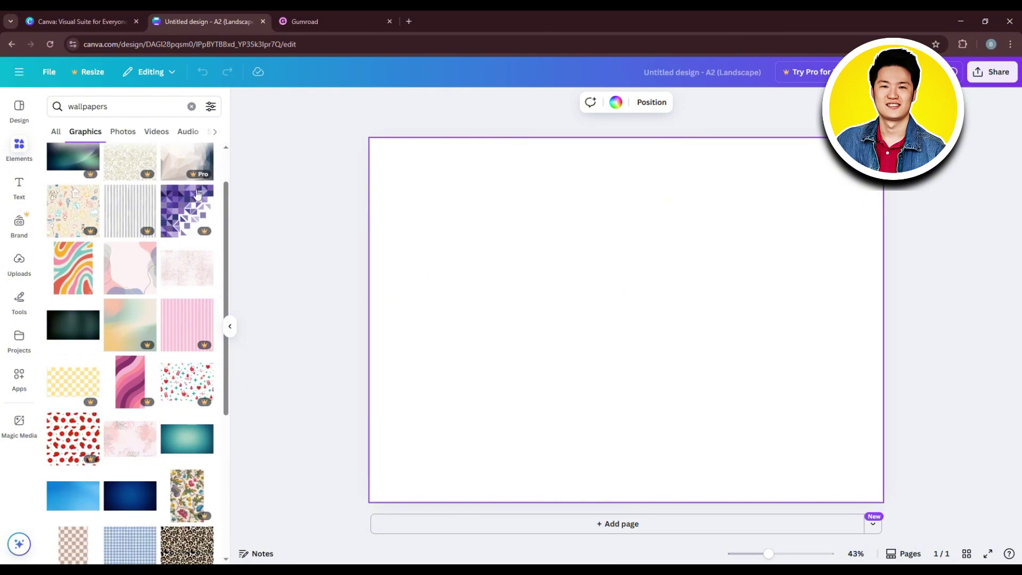
pyautogui.scroll(-2, 146, 253)
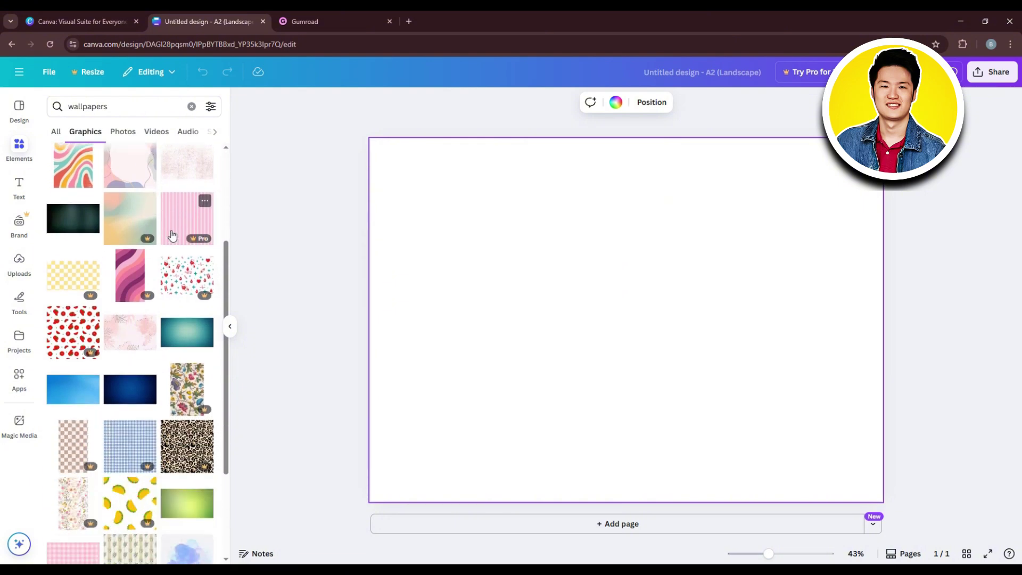
pyautogui.scroll(-1, 172, 267)
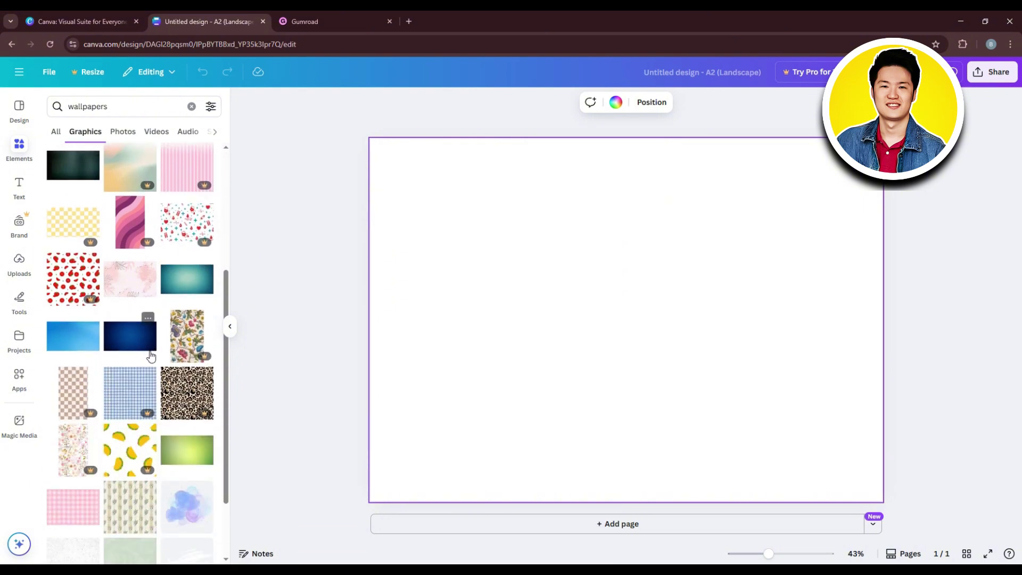
pyautogui.scroll(-4, 151, 356)
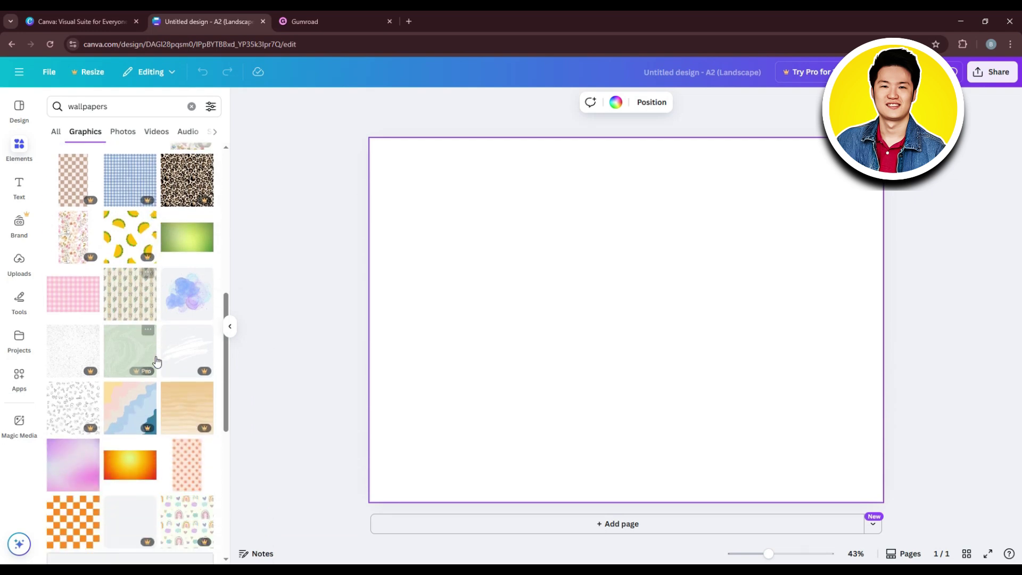
pyautogui.scroll(4, 156, 362)
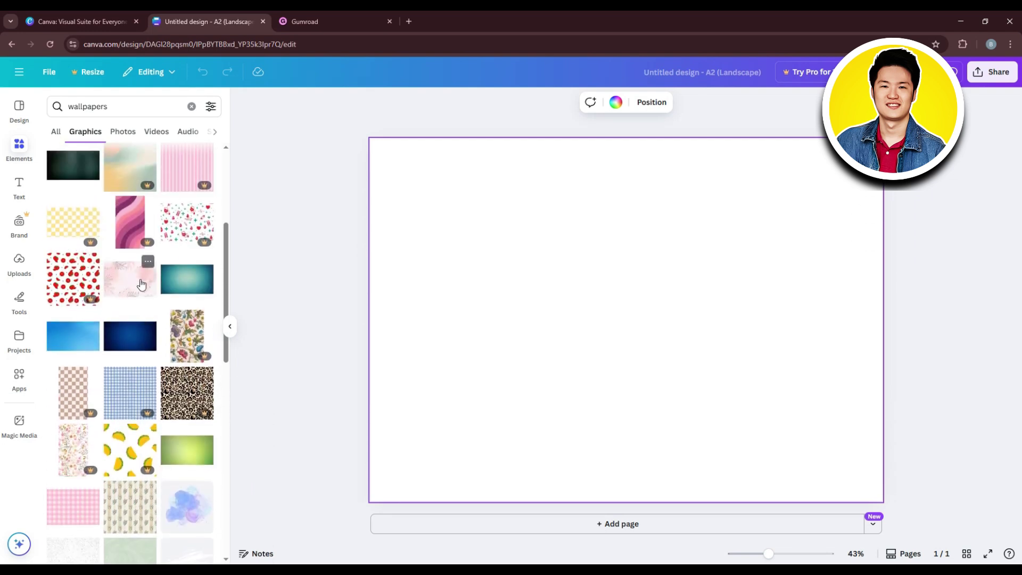
pyautogui.click(139, 283)
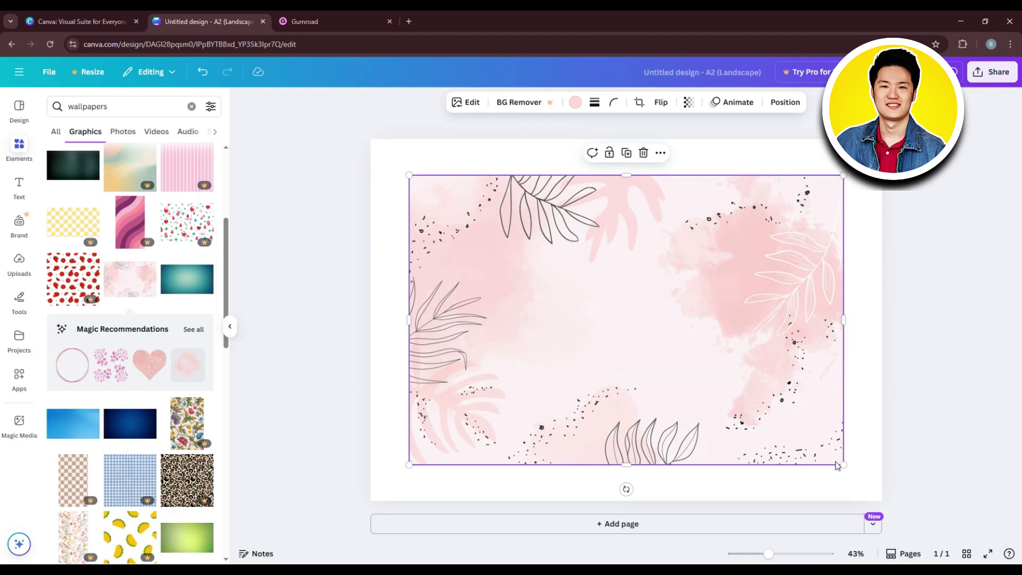
pyautogui.moveTo(847, 466); pyautogui.dragTo(899, 507)
pyautogui.click(951, 331)
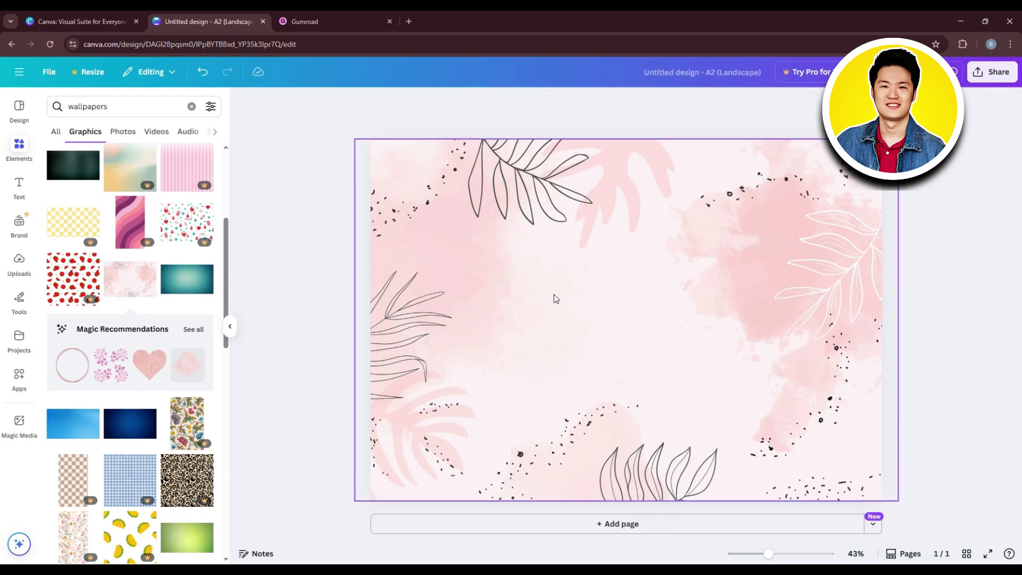
# - Add a subheading in the middle of the page reading "Floral Wallpaper"
pyautogui.click(18, 185)
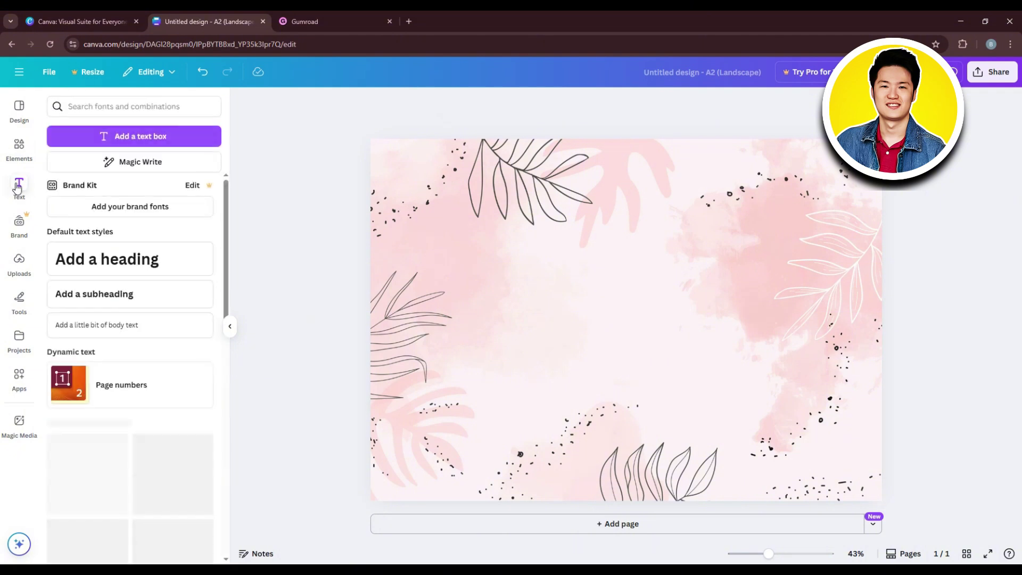
pyautogui.click(95, 296)
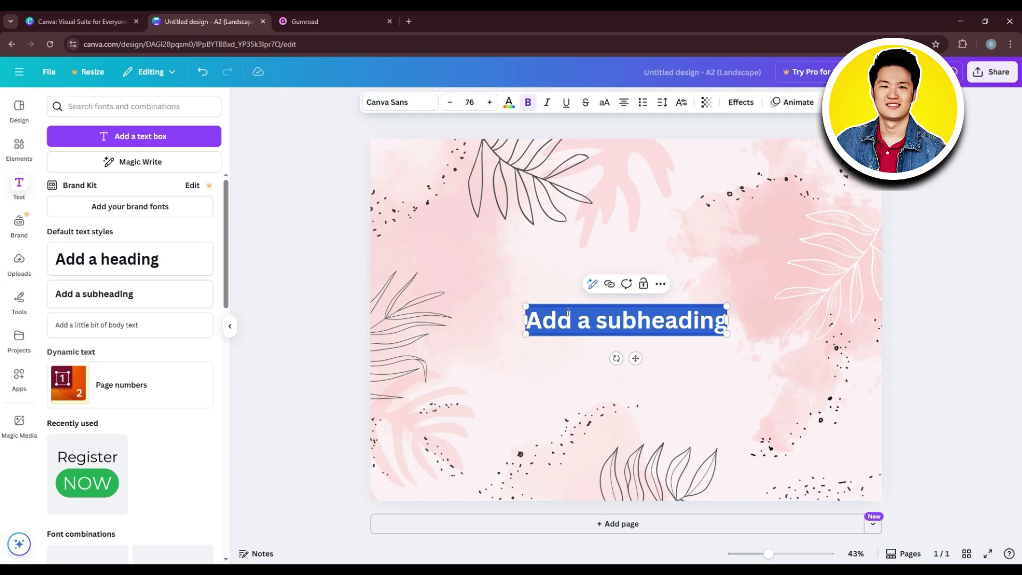
pyautogui.write('Ffl')
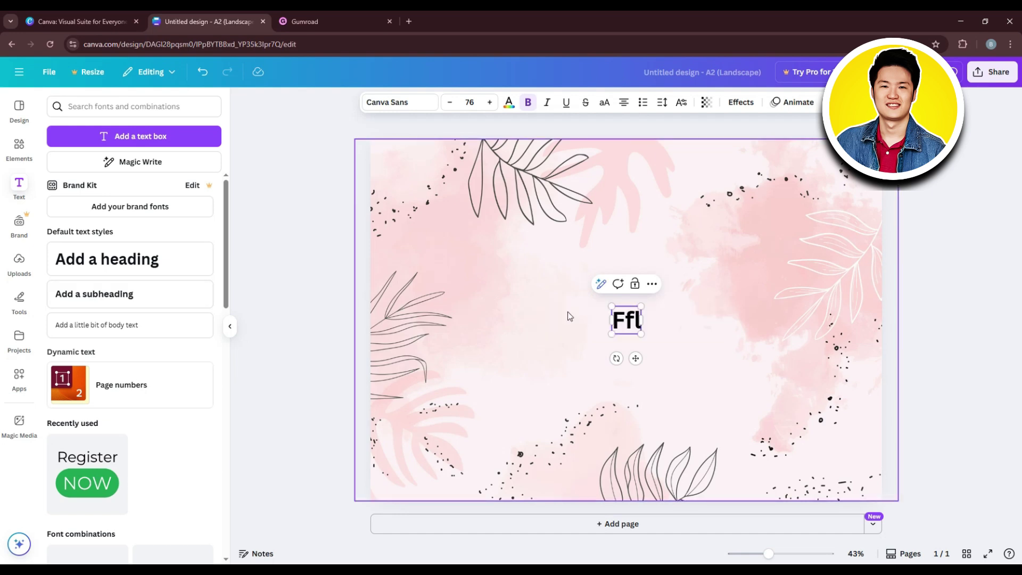
pyautogui.press('BackSpace')
pyautogui.press('BackSpace')
pyautogui.write('loral')
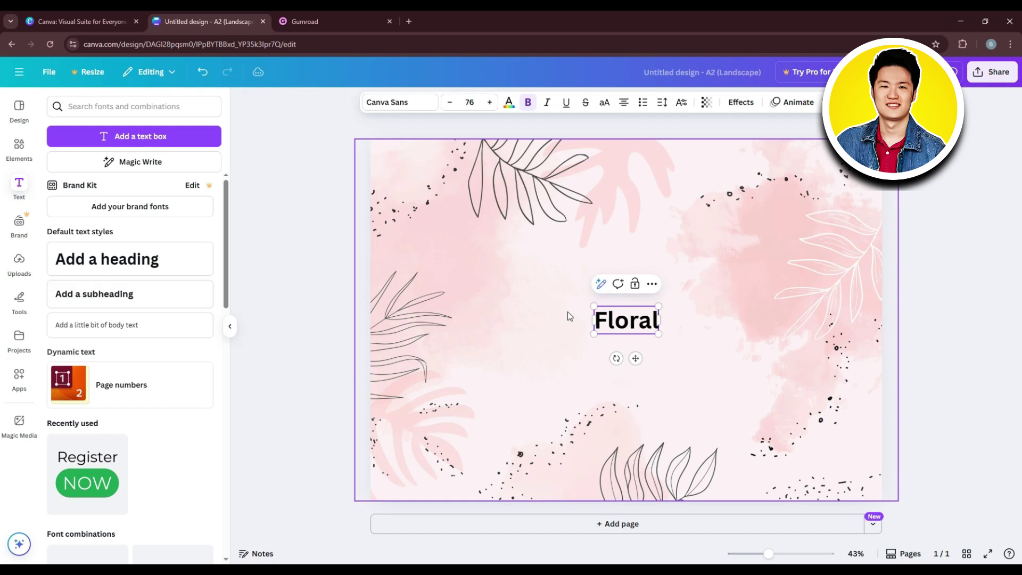
pyautogui.write(' Wallpaper')
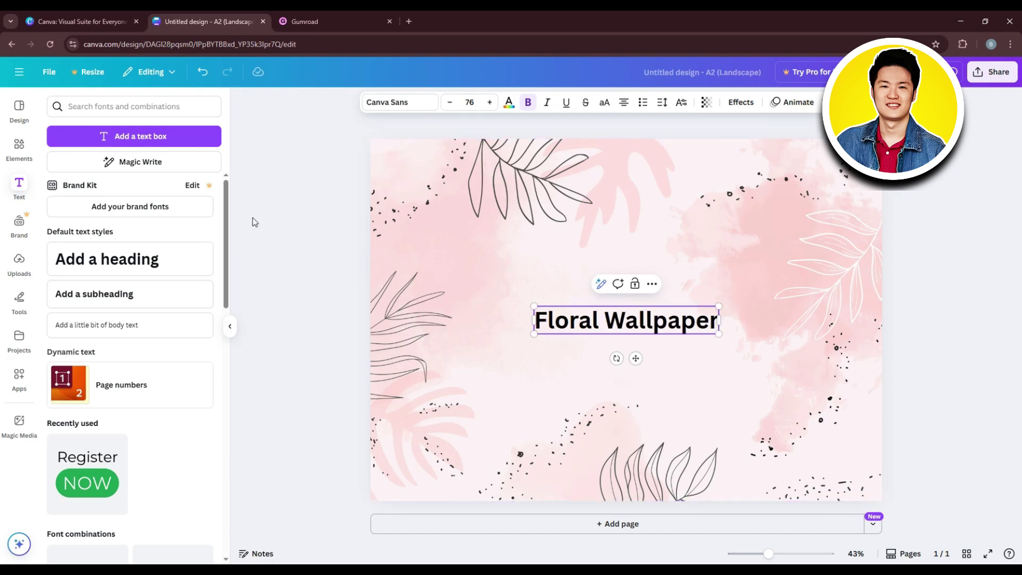
# - Change the text colour of the "Floral Wallpaper" title to white
pyautogui.click(509, 102)
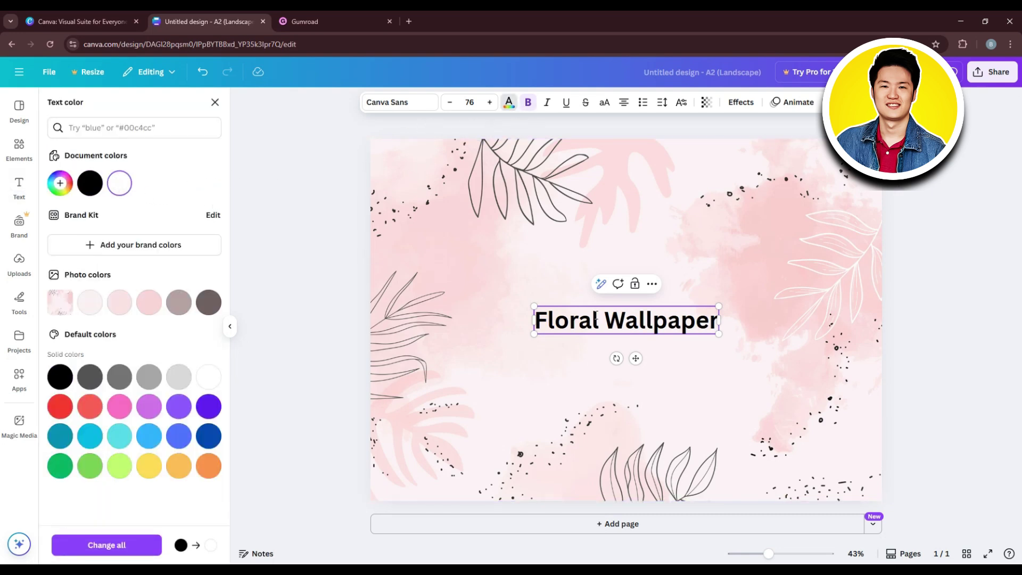
pyautogui.moveTo(535, 319); pyautogui.dragTo(720, 321)
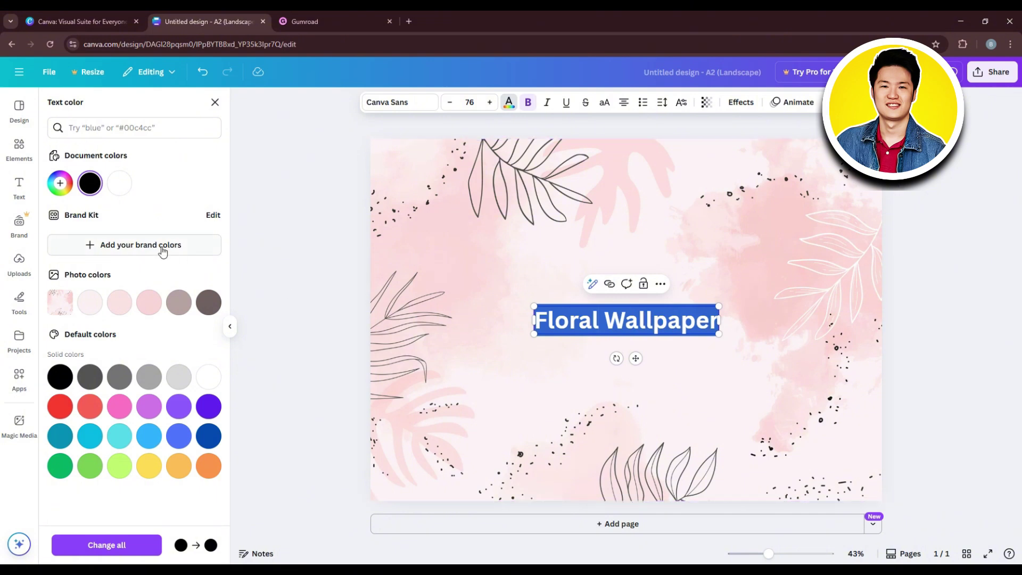
pyautogui.click(121, 184)
pyautogui.click(428, 304)
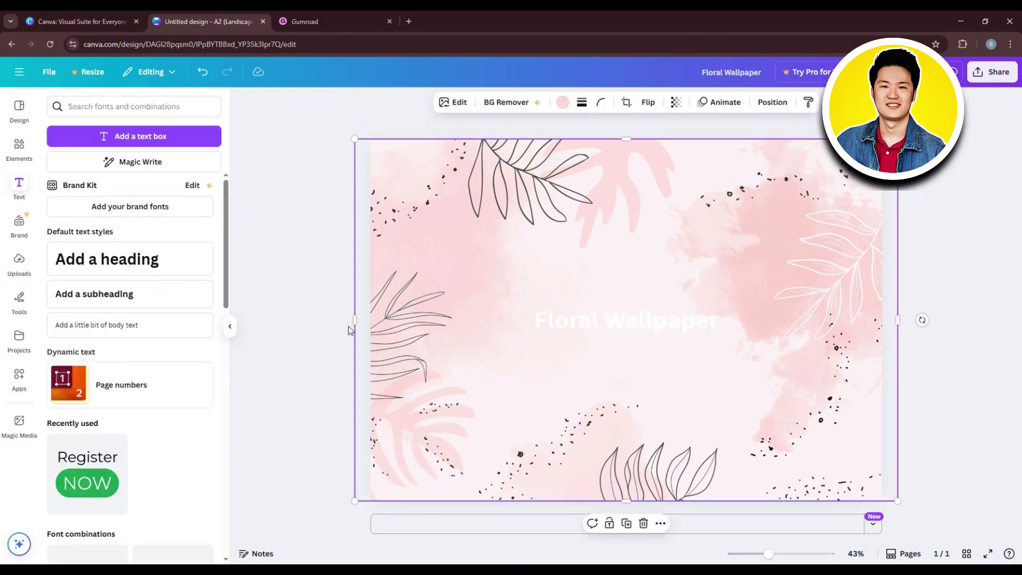
# - Set the title's font to Roca One and reposition it slightly above and left of the page's centre
pyautogui.click(605, 328)
pyautogui.moveTo(652, 326); pyautogui.dragTo(512, 184)
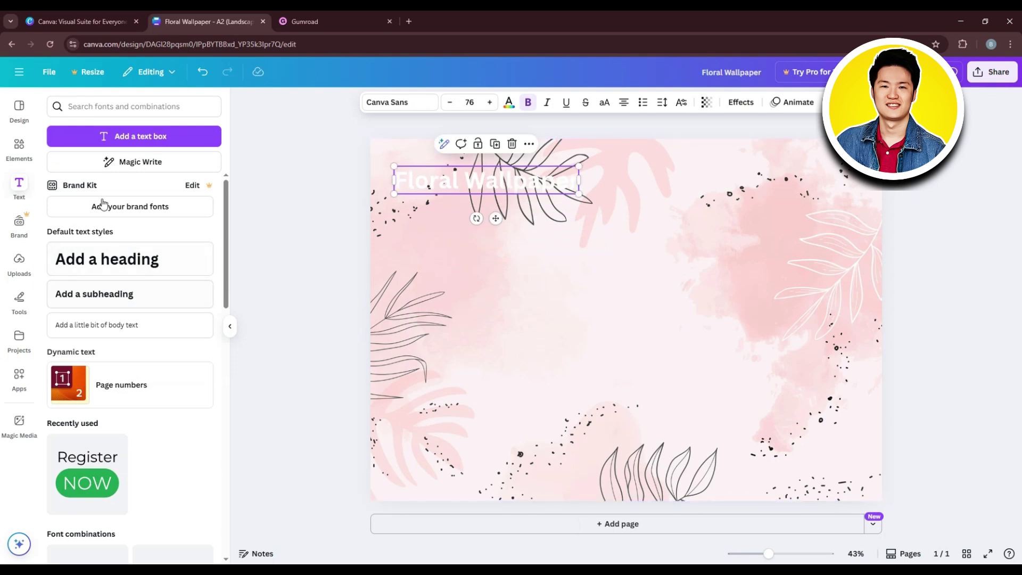
pyautogui.click(415, 102)
pyautogui.scroll(-4, 128, 277)
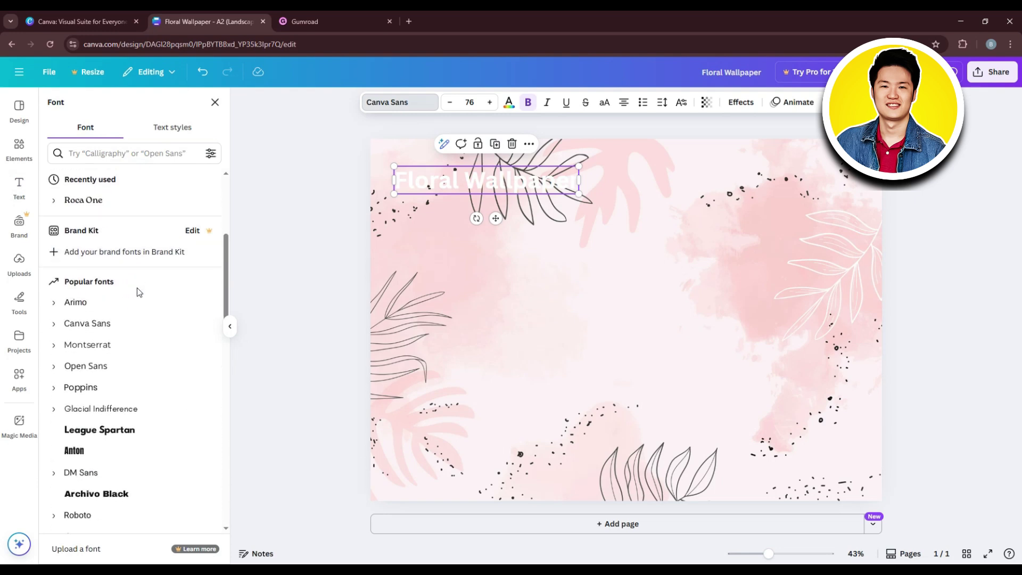
pyautogui.click(103, 205)
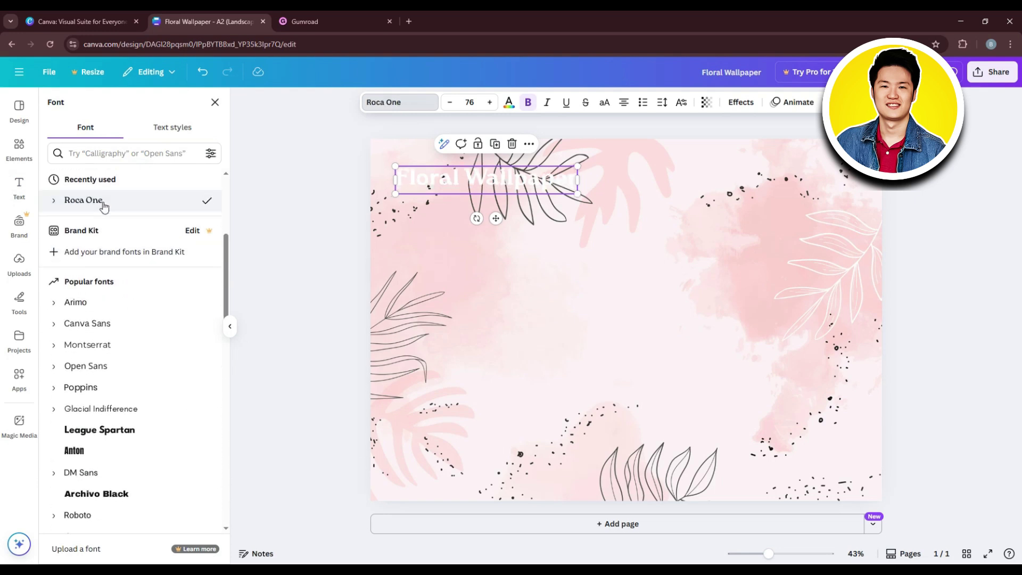
pyautogui.click(331, 231)
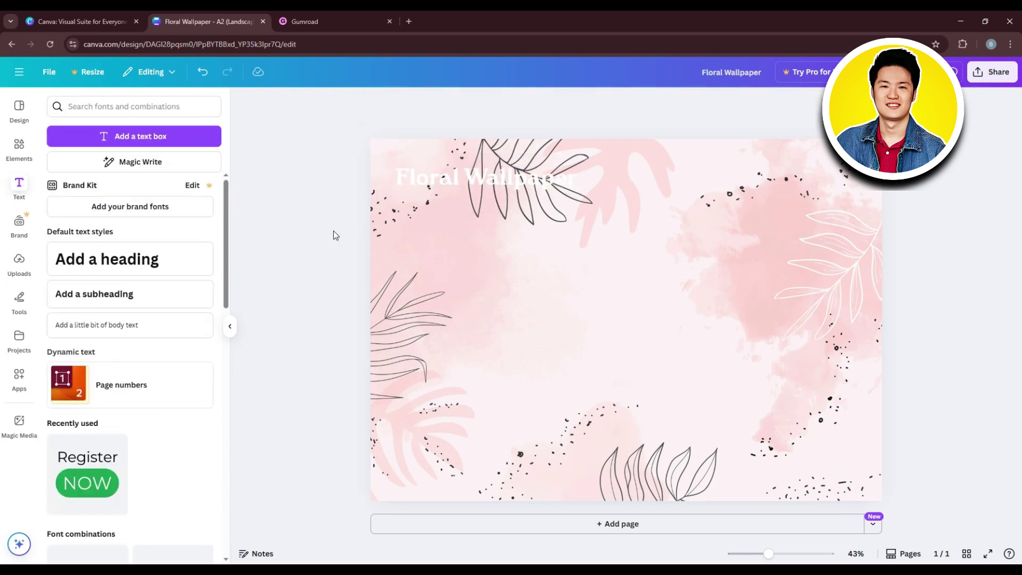
pyautogui.moveTo(522, 186); pyautogui.dragTo(576, 272)
pyautogui.click(317, 285)
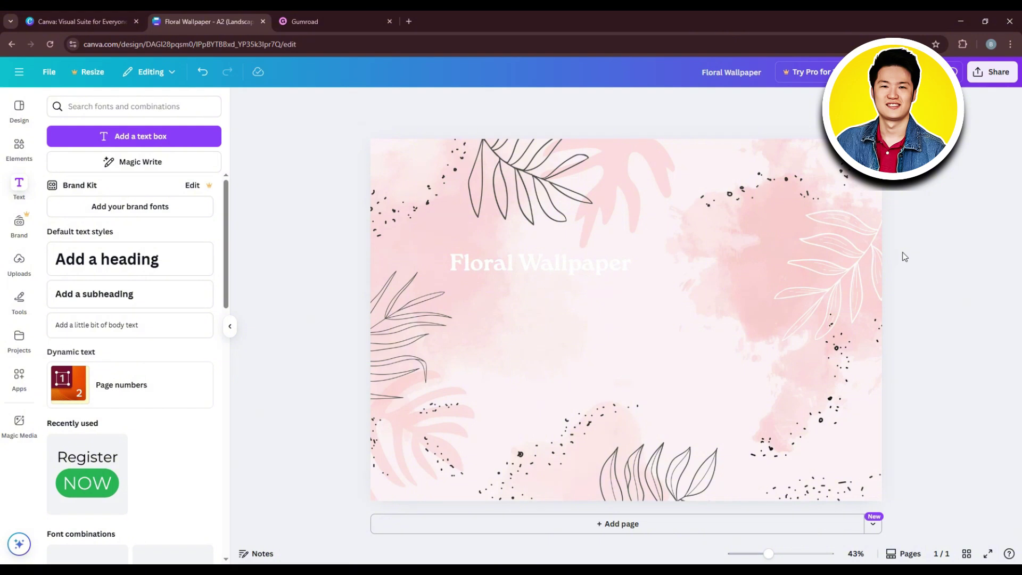
# - Download the finished wallpaper design as a PNG file
pyautogui.click(985, 71)
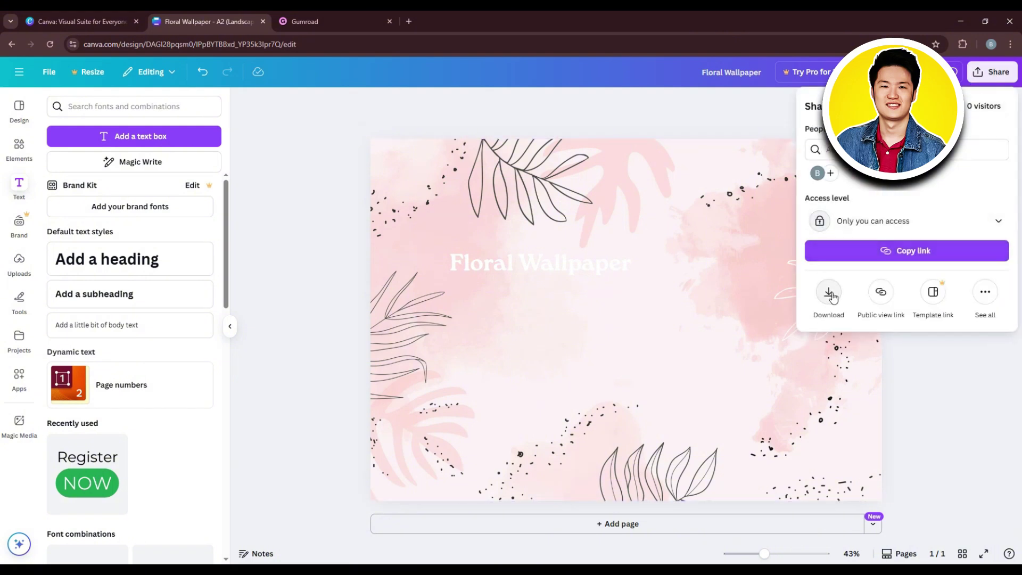
pyautogui.click(832, 296)
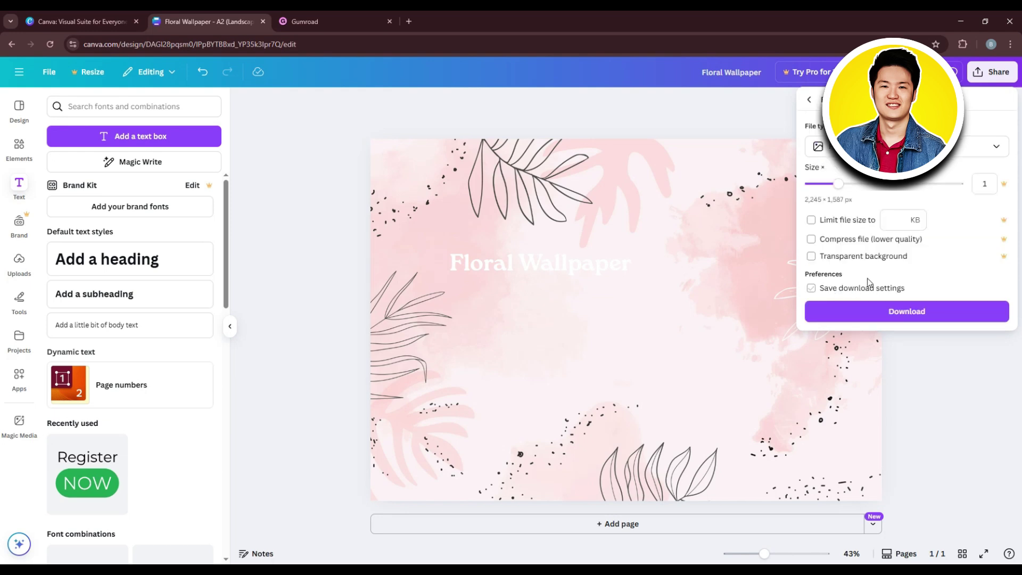
pyautogui.click(905, 146)
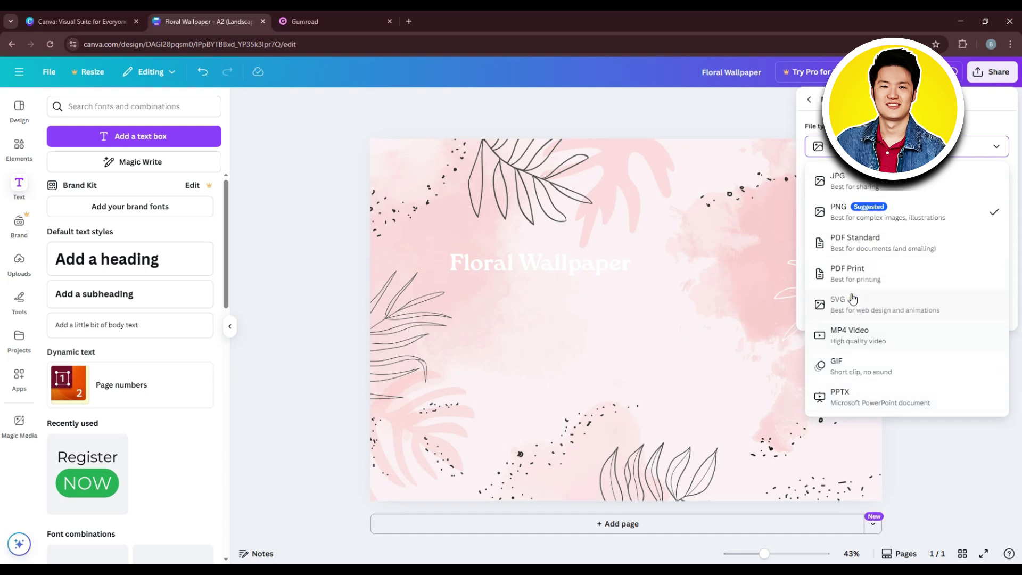
pyautogui.click(854, 210)
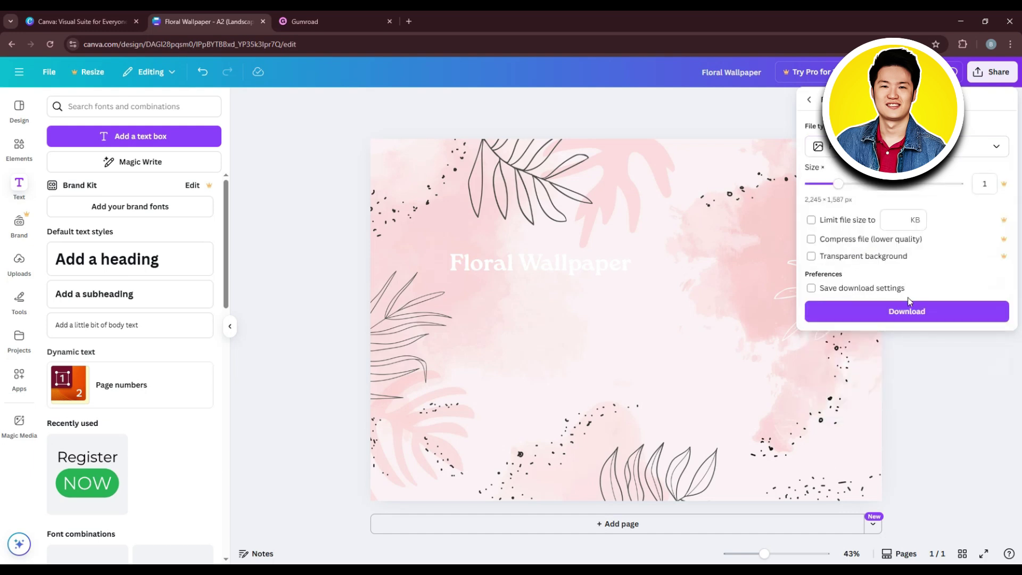
pyautogui.click(907, 312)
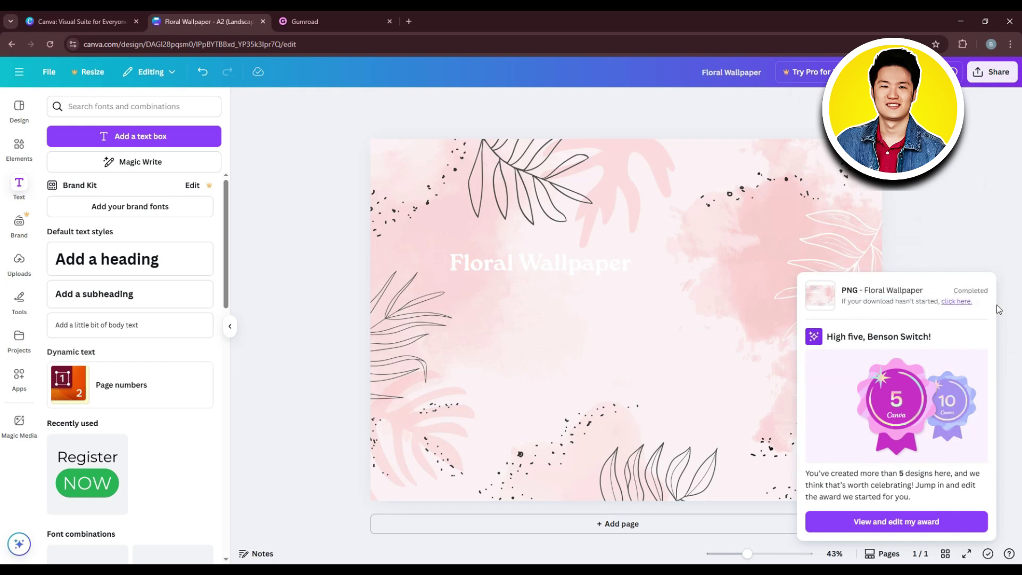
# - Switch to Gumroad and log in with the Google account, entering the two-factor authentication token
pyautogui.click(318, 21)
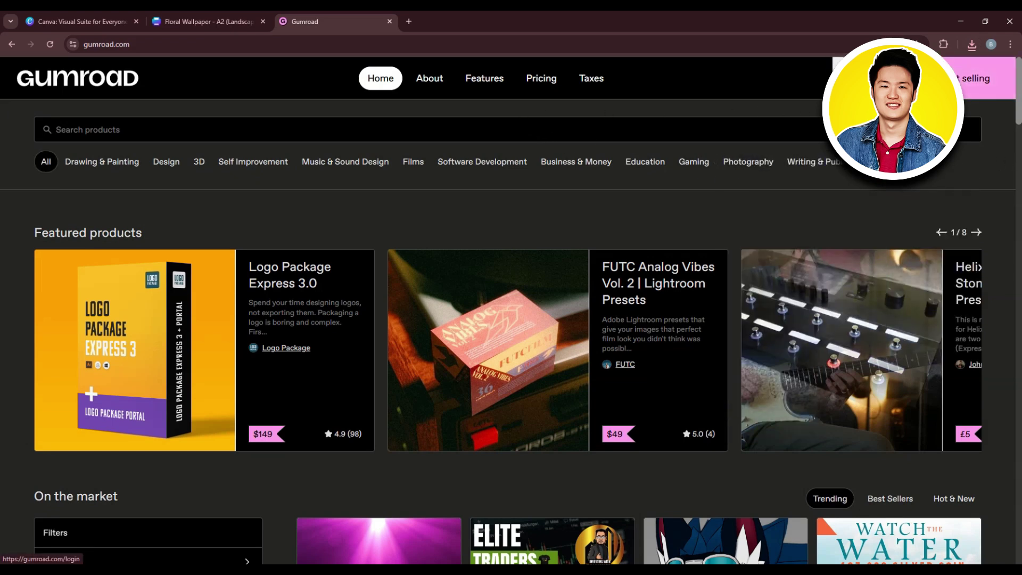
pyautogui.click(873, 79)
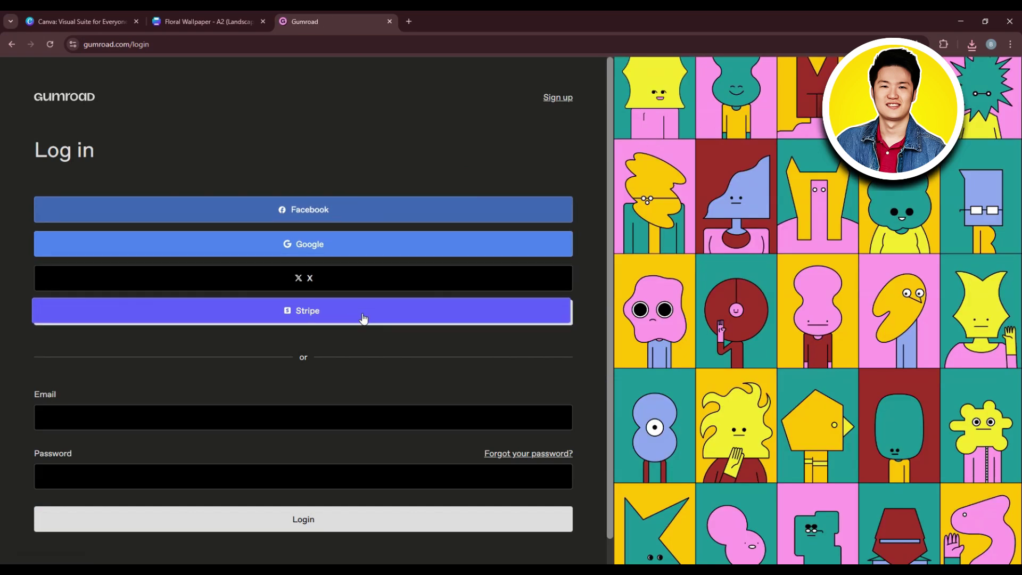
pyautogui.click(312, 243)
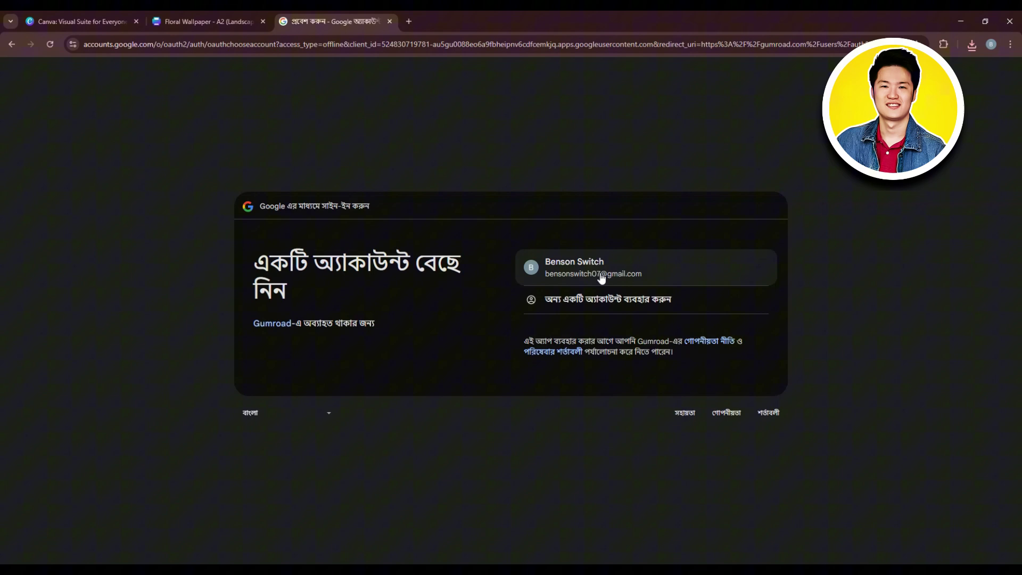
pyautogui.click(583, 262)
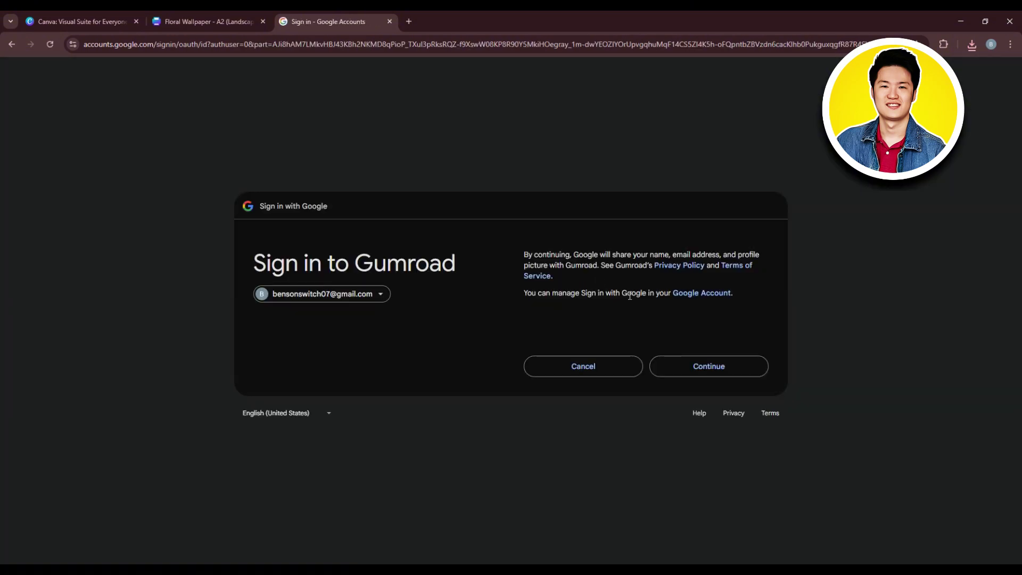
pyautogui.click(716, 370)
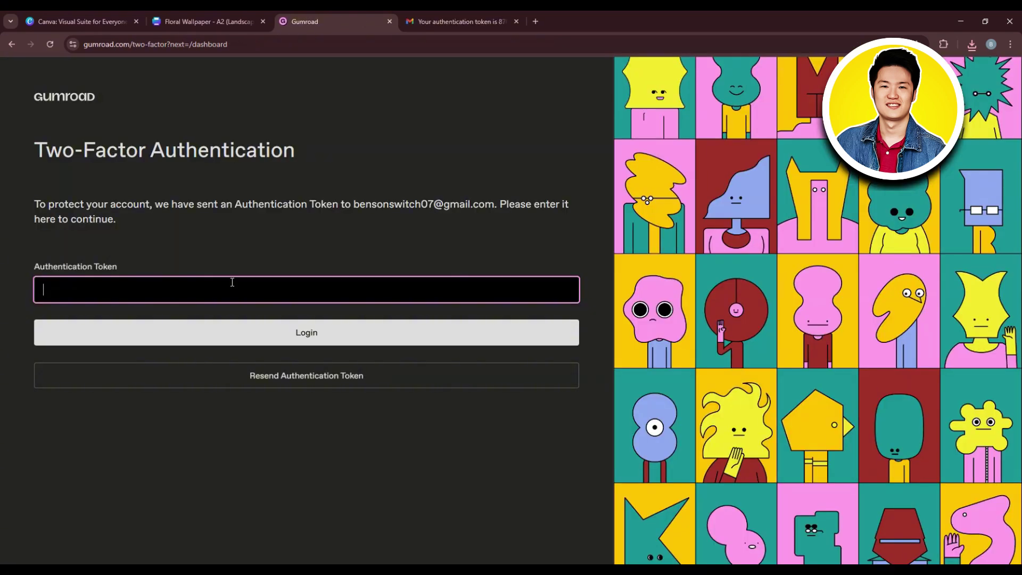
pyautogui.hotkey('ctrl', 'v')
pyautogui.click(299, 331)
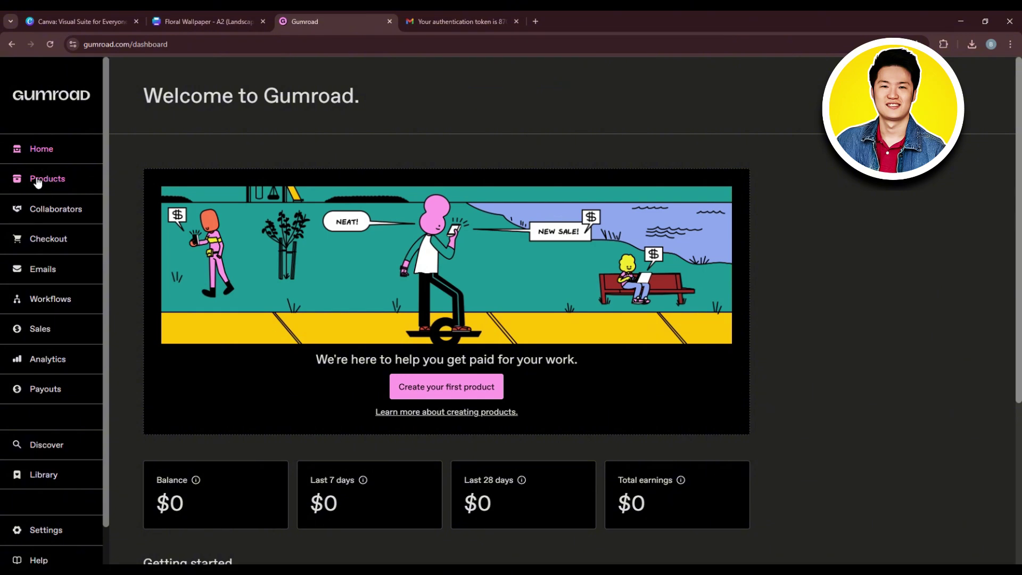
# - Open the Products page, look at its Affiliated and Collabs sections, and return to All products
pyautogui.click(37, 184)
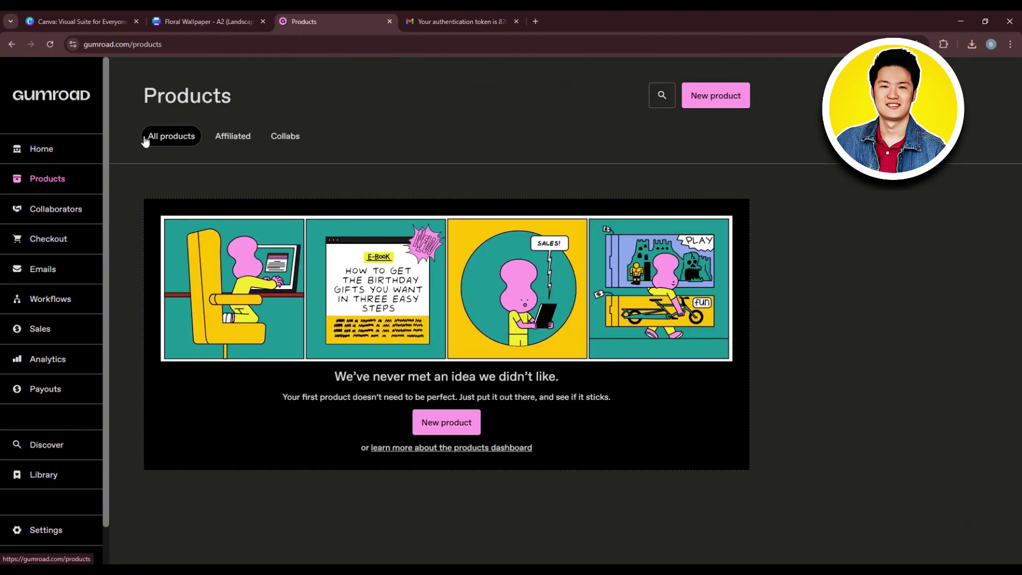
pyautogui.click(248, 137)
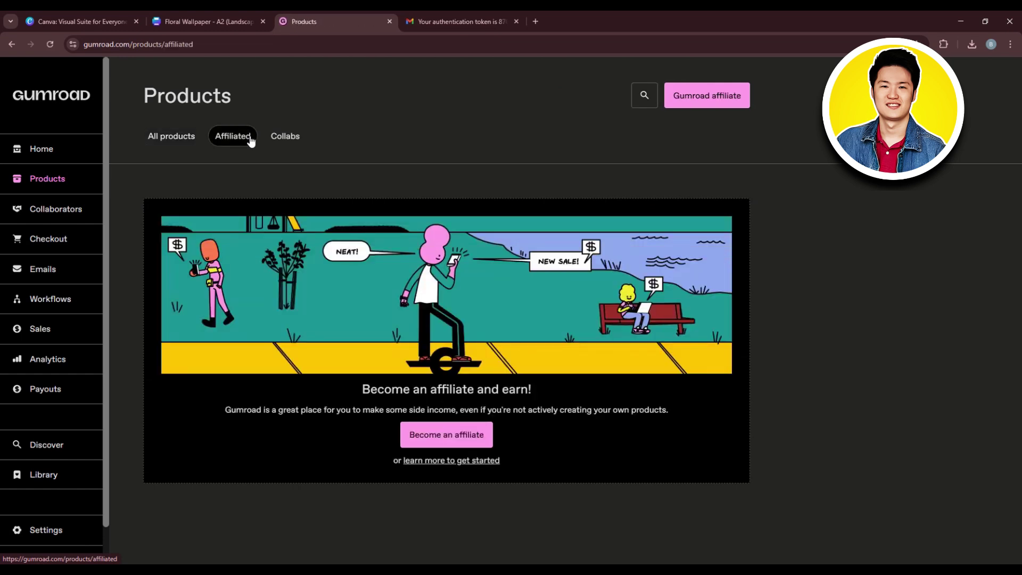
pyautogui.click(278, 143)
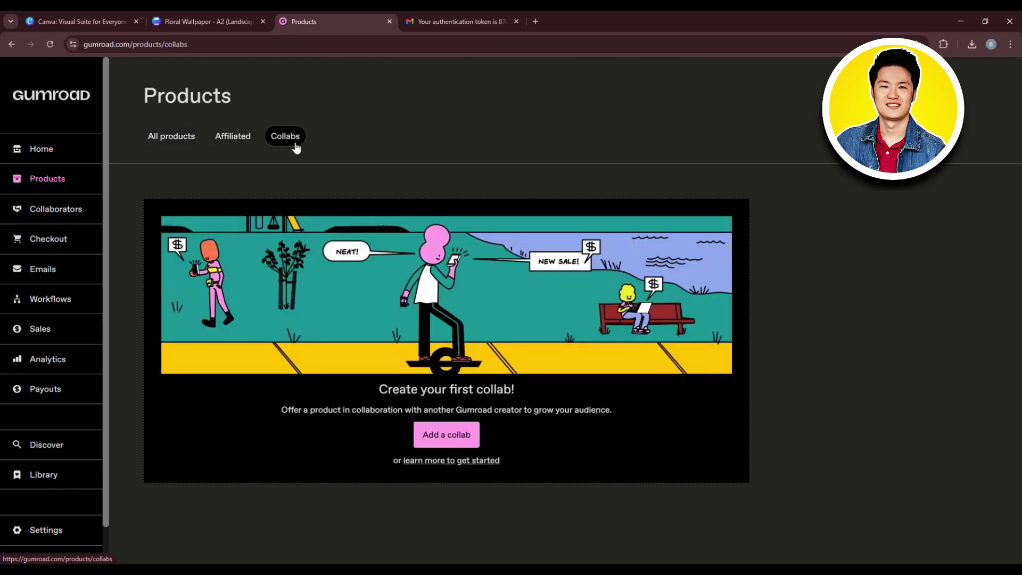
pyautogui.click(167, 135)
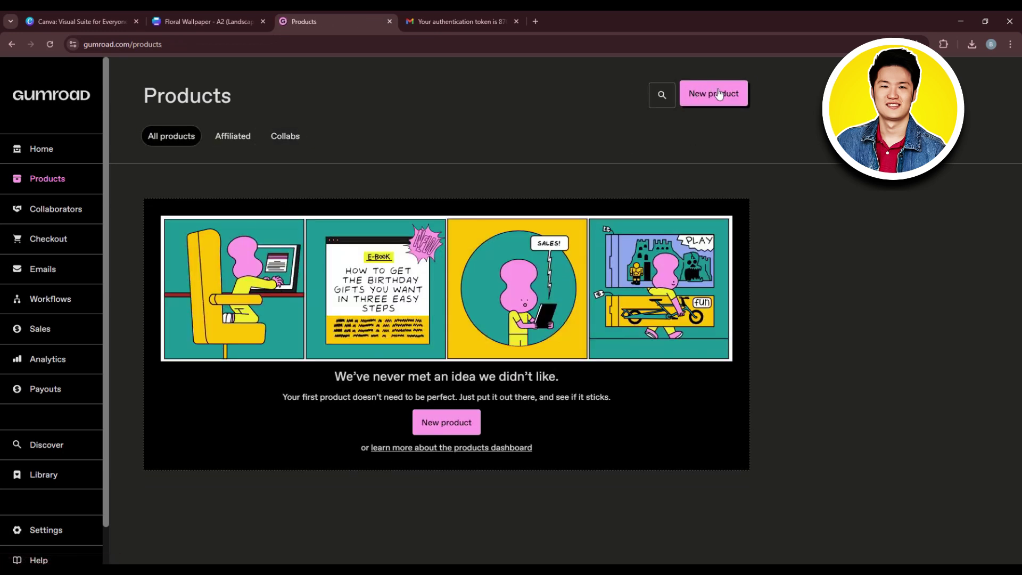
# - Start a new product named "Floral Wallpaper" with the Digital product type
pyautogui.click(711, 93)
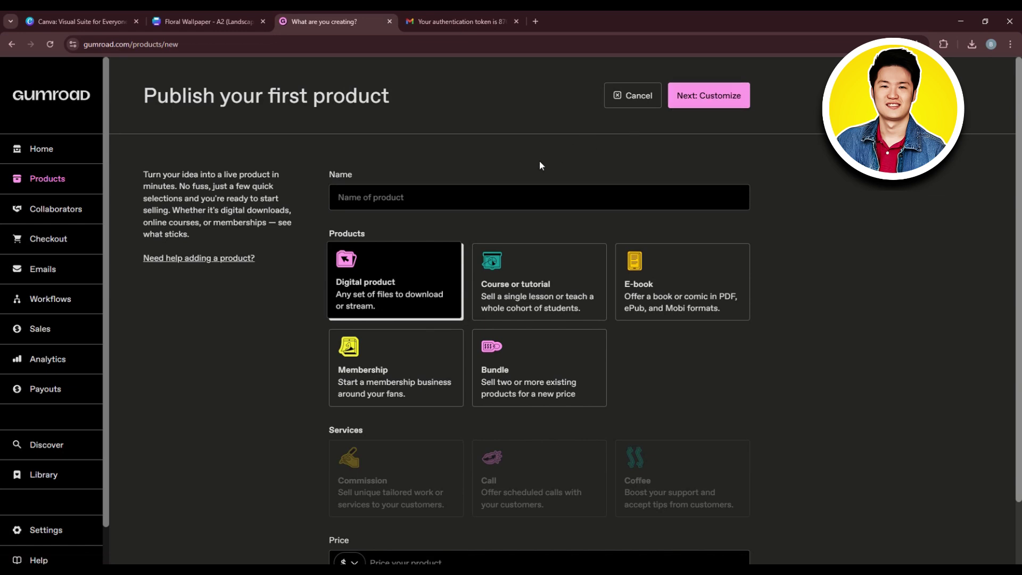
pyautogui.click(362, 194)
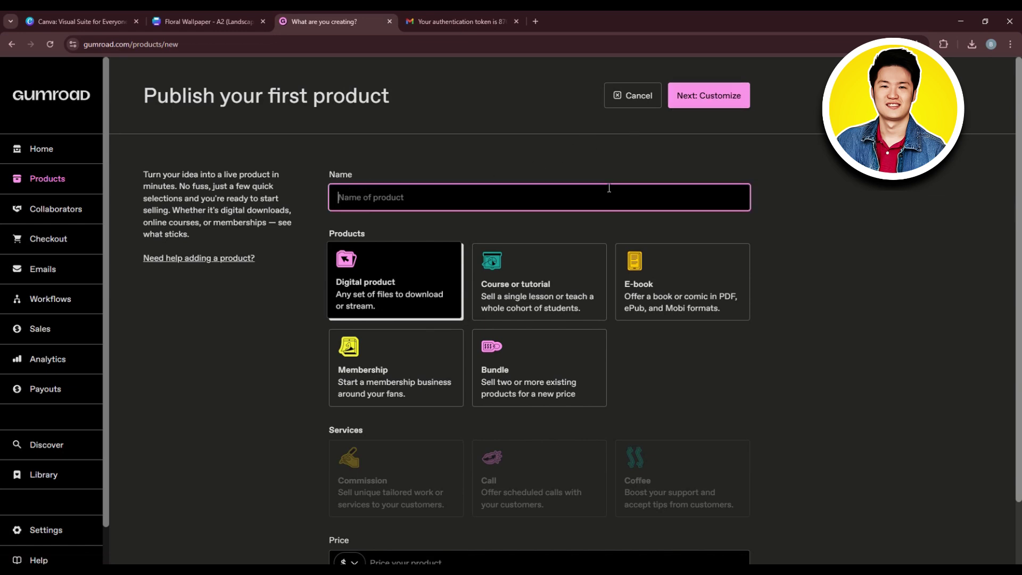
pyautogui.write('W')
pyautogui.press('BackSpace')
pyautogui.write('Floral Wallpaper')
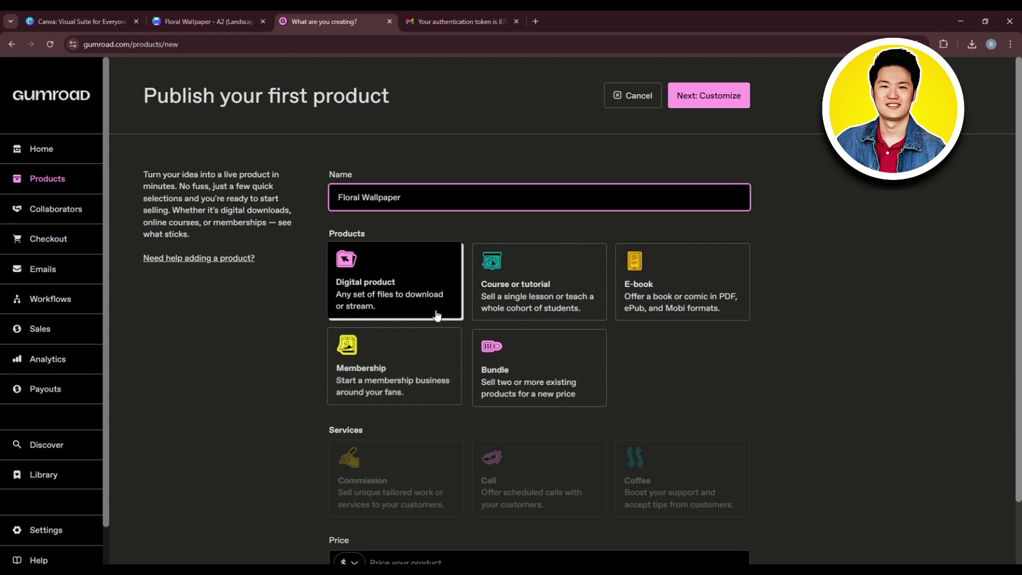
pyautogui.click(393, 295)
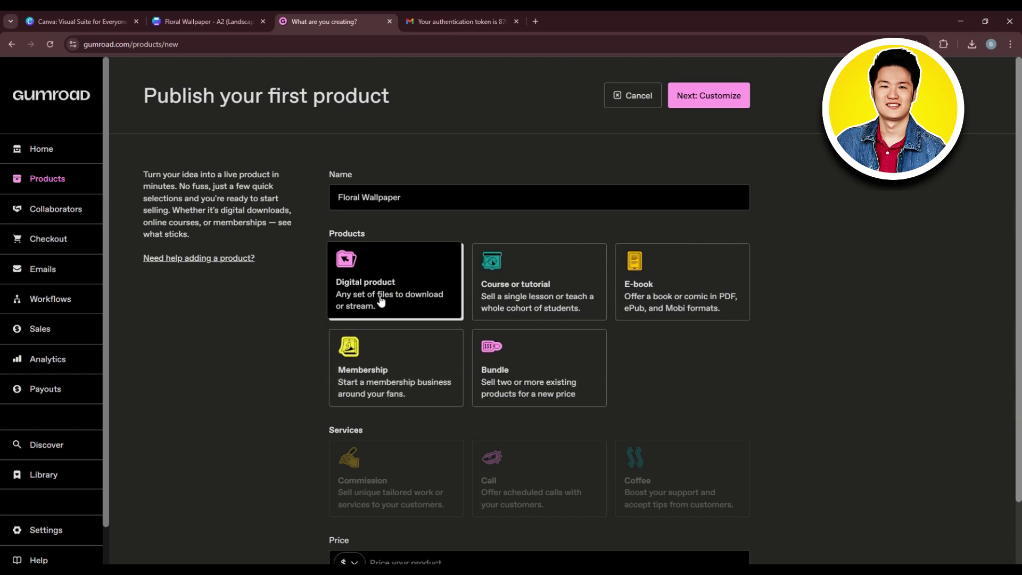
# - Price the product at 15 US dollars and continue to its customization page
pyautogui.scroll(-2, 383, 302)
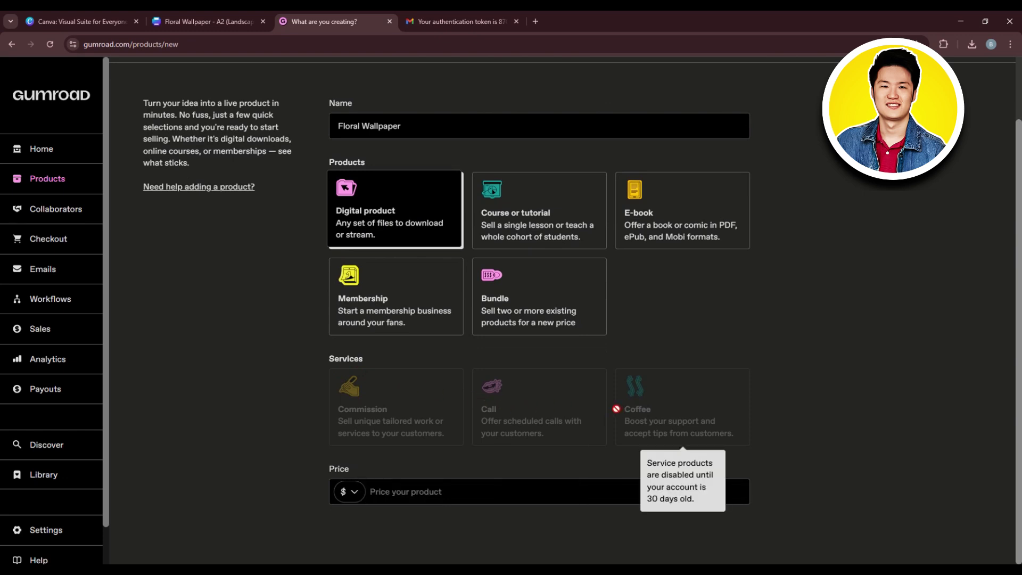
pyautogui.click(426, 486)
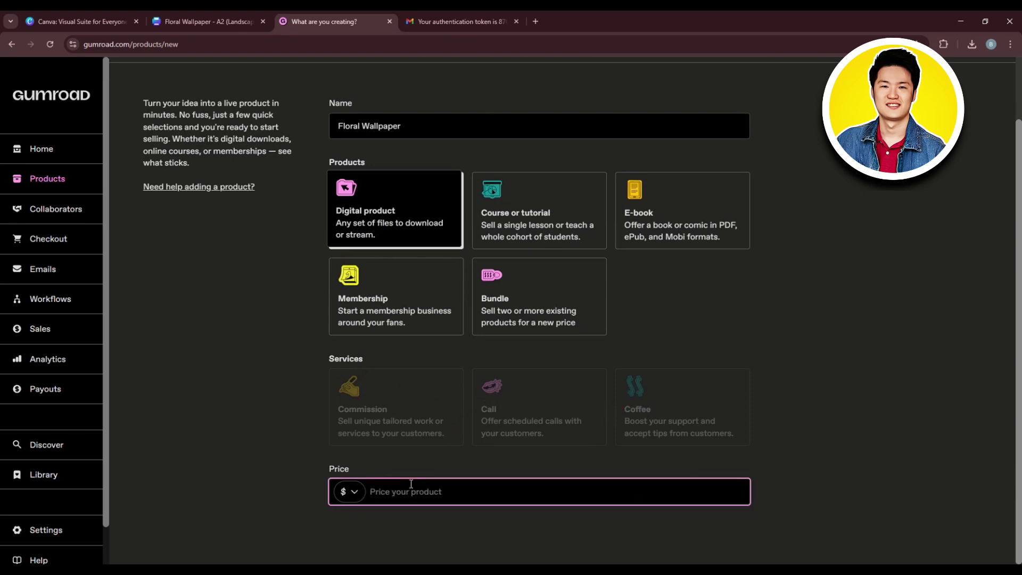
pyautogui.click(349, 492)
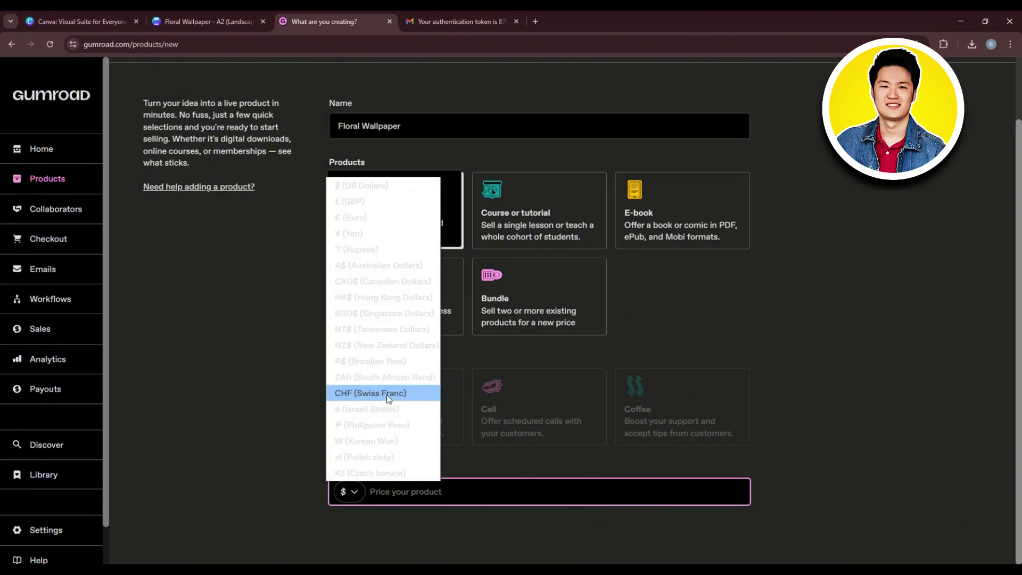
pyautogui.click(296, 436)
pyautogui.click(391, 490)
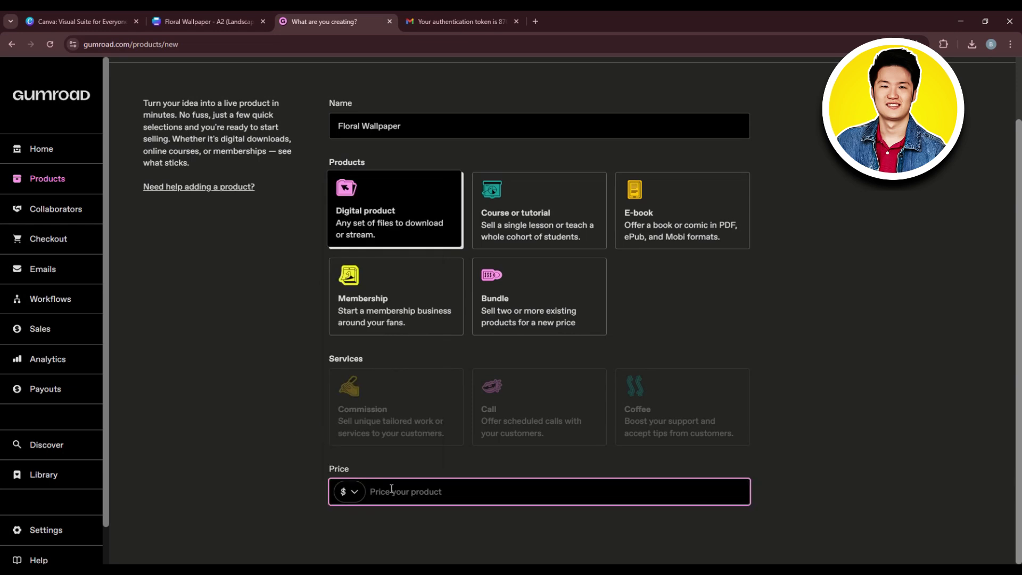
pyautogui.write('15')
pyautogui.click(741, 453)
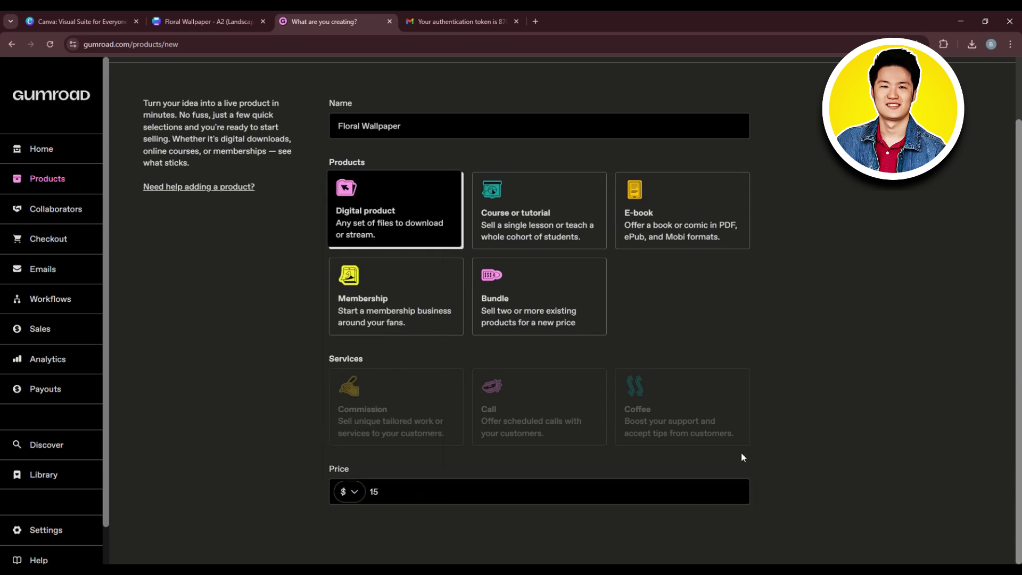
pyautogui.scroll(2, 608, 471)
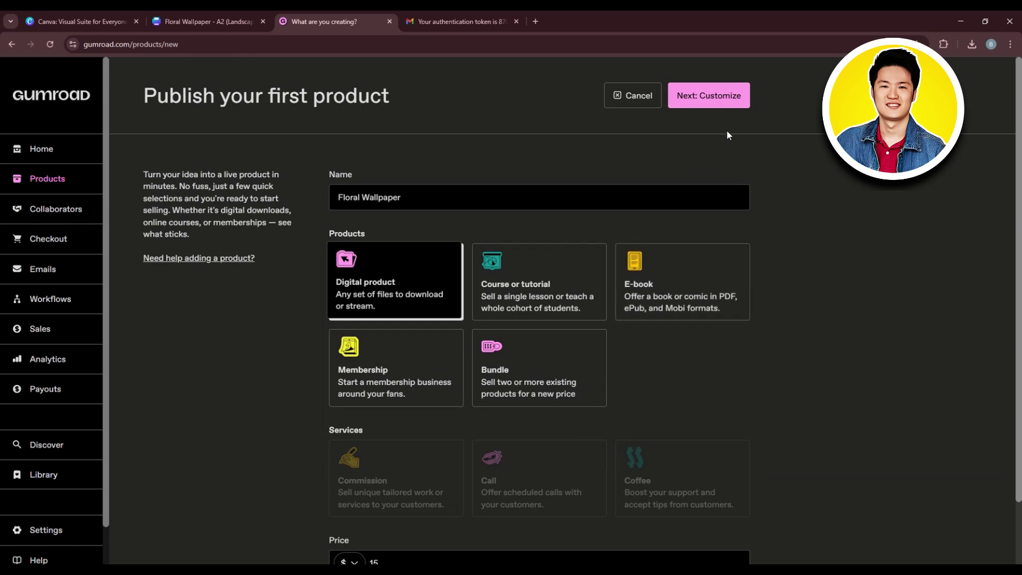
pyautogui.click(694, 96)
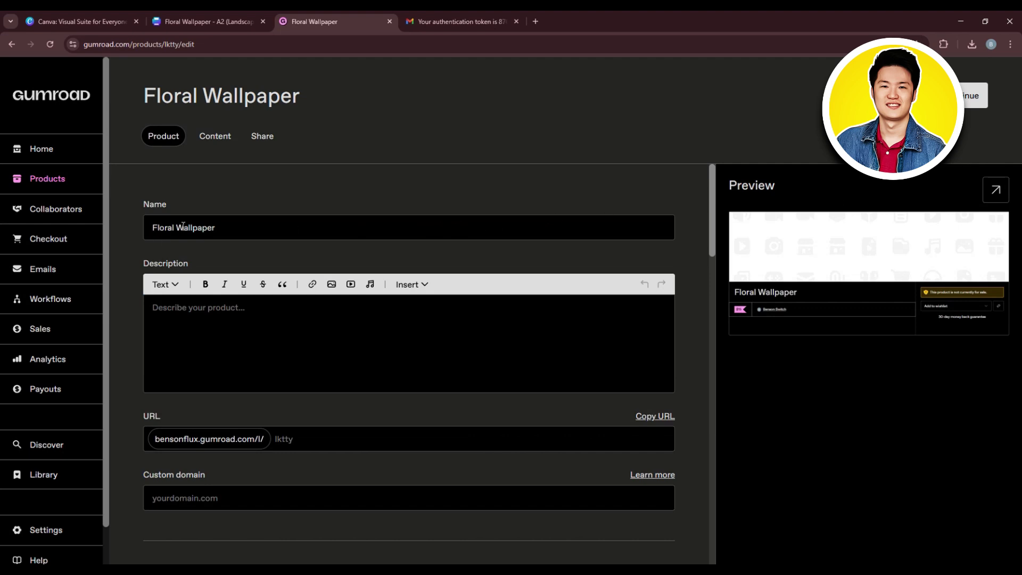
pyautogui.scroll(-1, 199, 260)
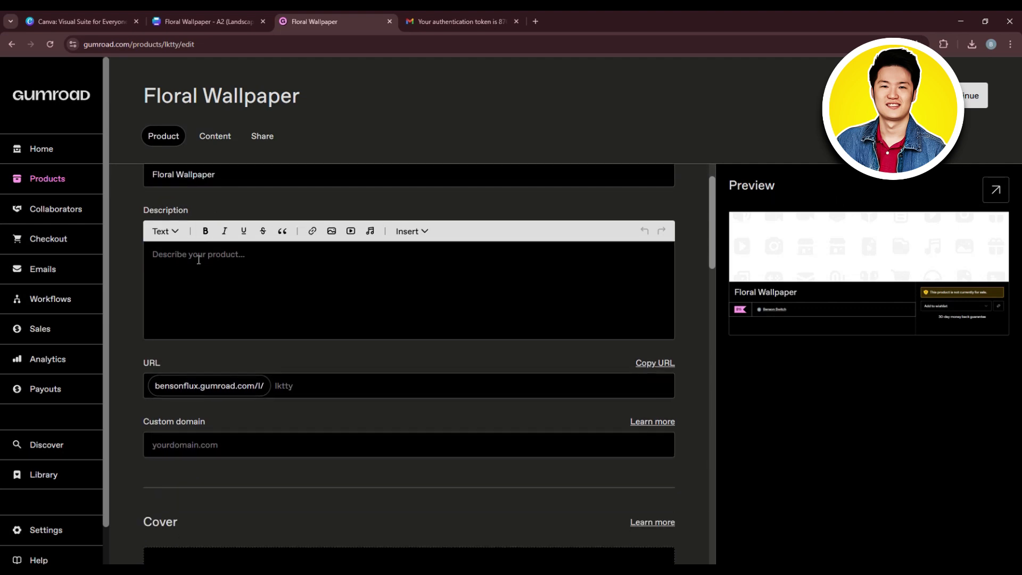
# - Enter "A simplicity floral wallpaper design" as the product description
pyautogui.click(196, 264)
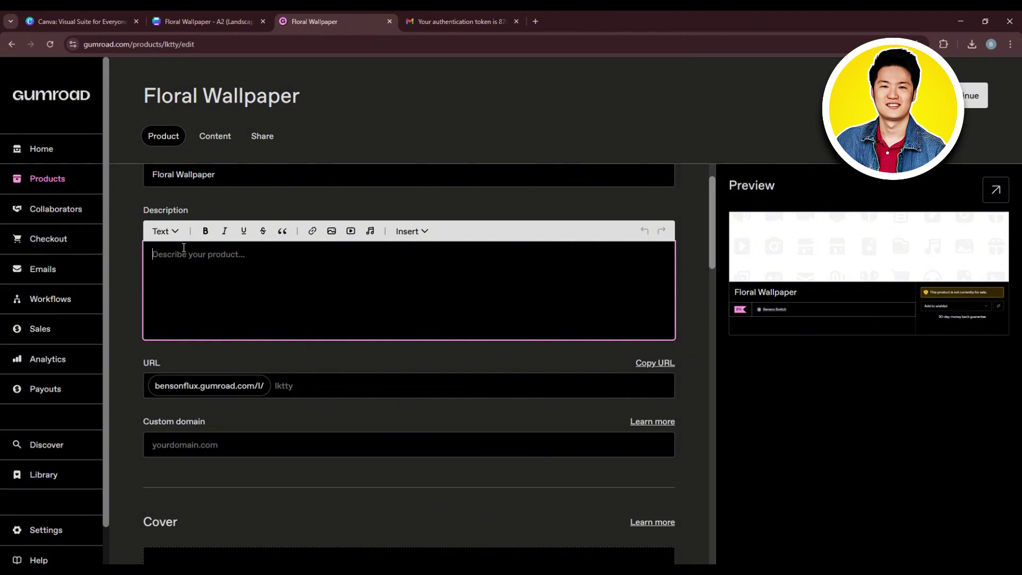
pyautogui.write('A simplicity flo')
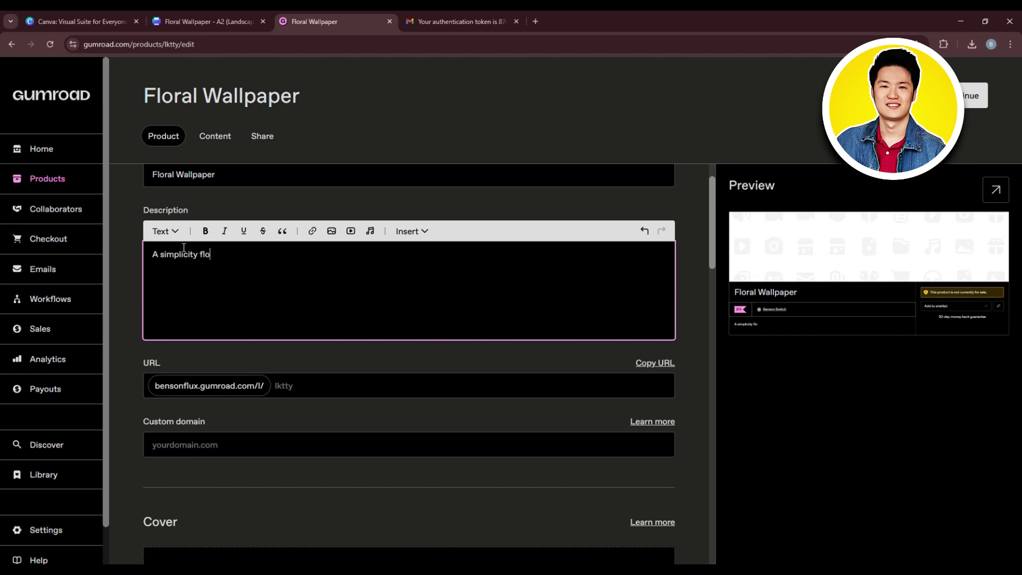
pyautogui.write('ral wallpaper design')
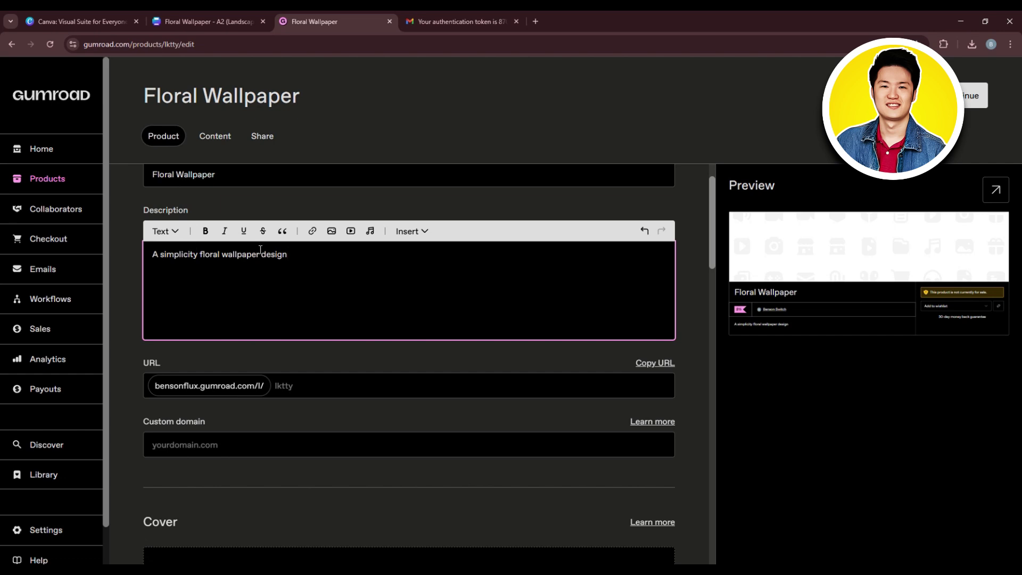
# - Make the whole description text bold and format it as a Header
pyautogui.moveTo(293, 255); pyautogui.dragTo(144, 256)
pyautogui.click(206, 230)
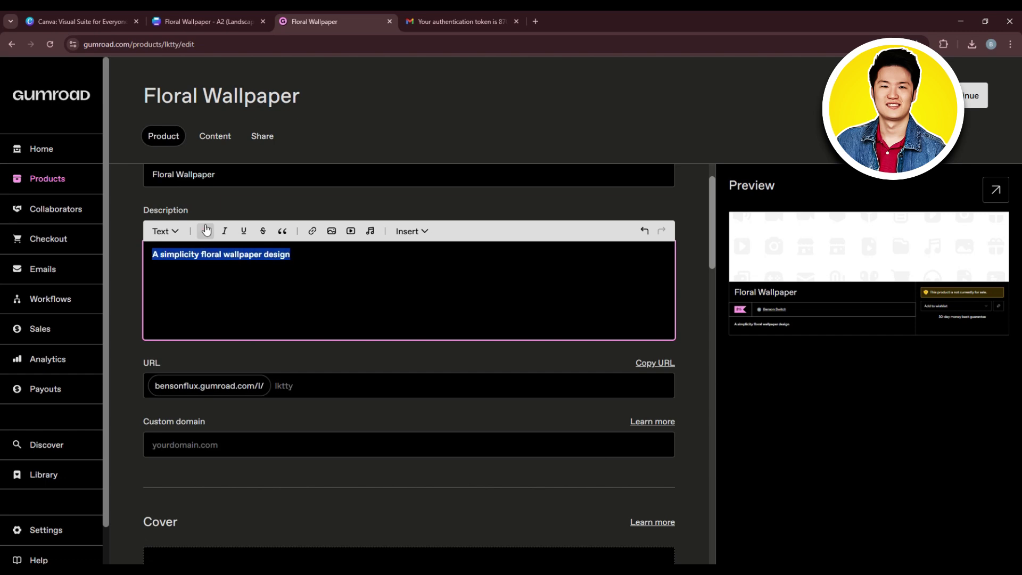
pyautogui.click(166, 231)
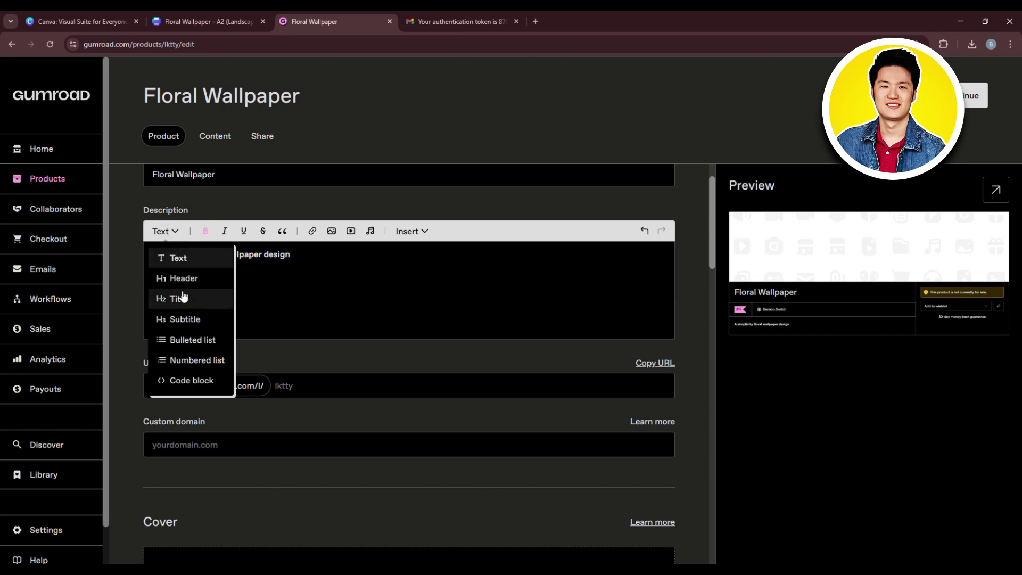
pyautogui.scroll(-1, 183, 296)
pyautogui.click(191, 226)
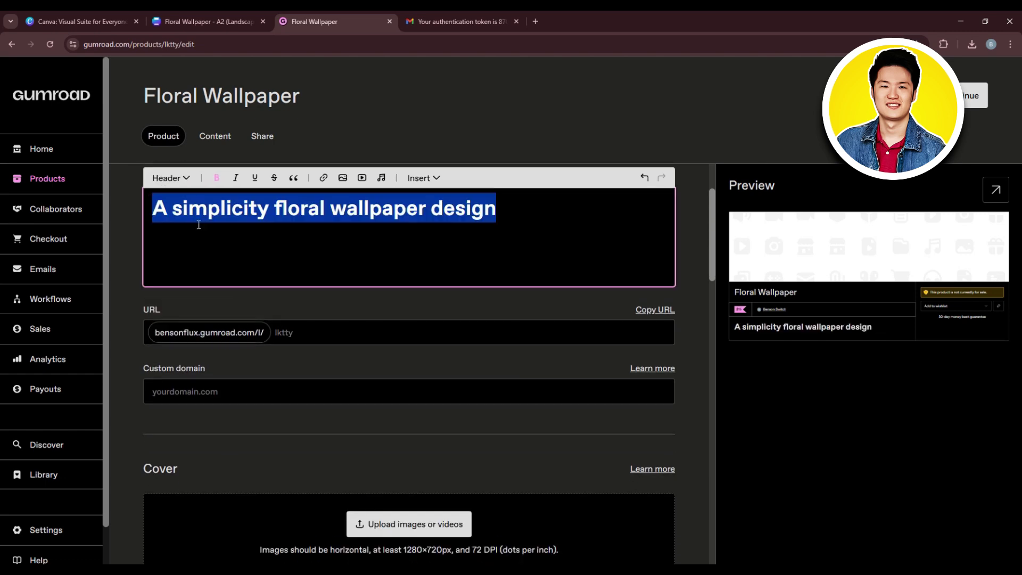
pyautogui.click(242, 227)
pyautogui.scroll(2, 330, 246)
# - Remove the word "simplicity" from the description
pyautogui.click(491, 318)
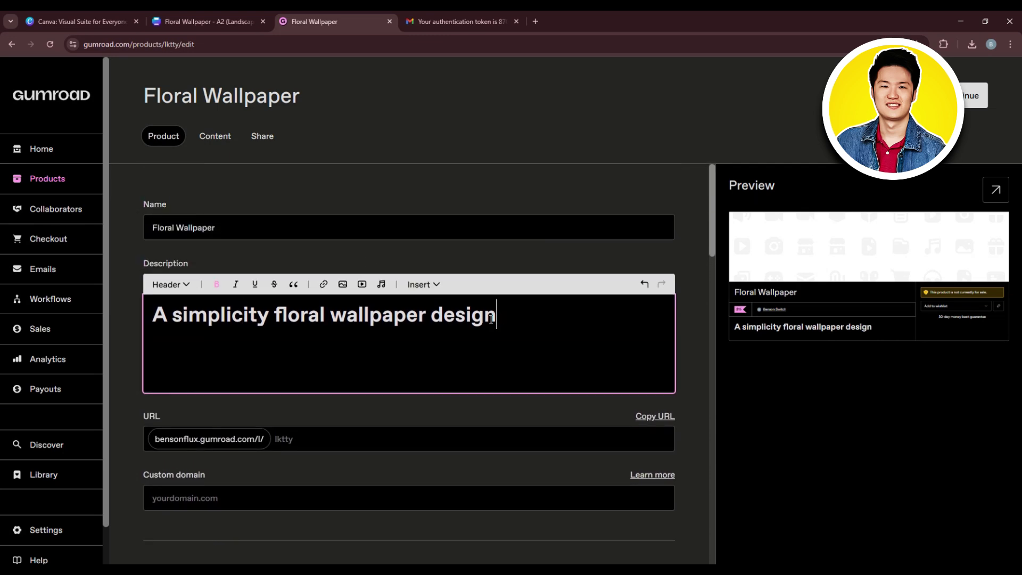
pyautogui.doubleClick(222, 317)
pyautogui.press('BackSpace')
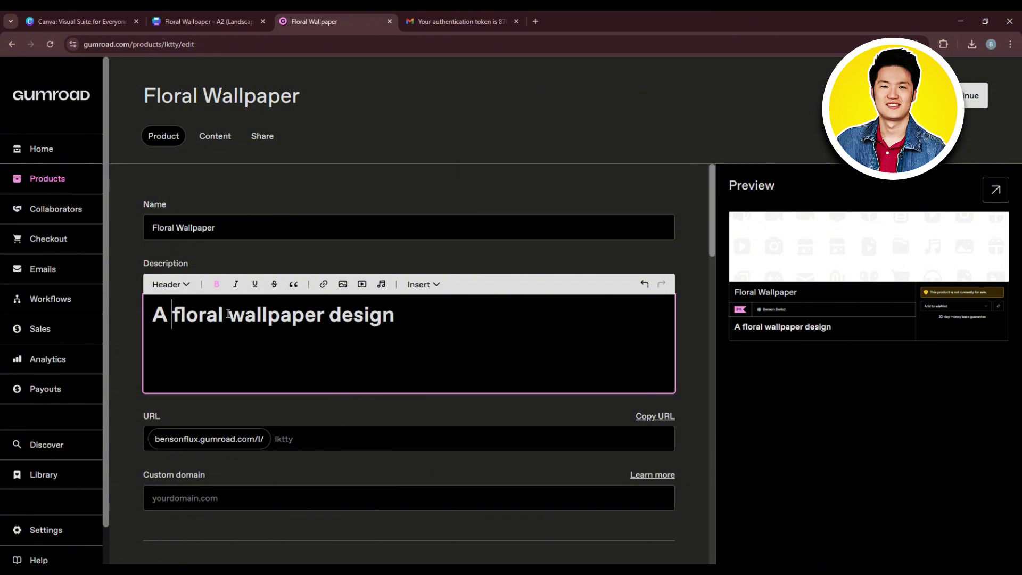
# - Look at the product's URL and Custom domain fields
pyautogui.scroll(-1, 418, 320)
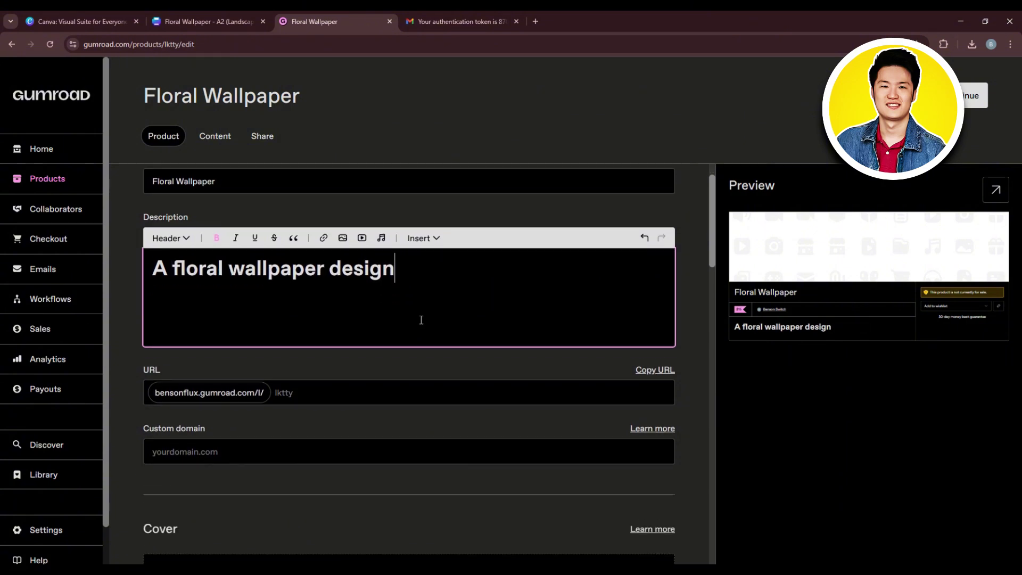
pyautogui.scroll(-2, 434, 302)
pyautogui.click(305, 278)
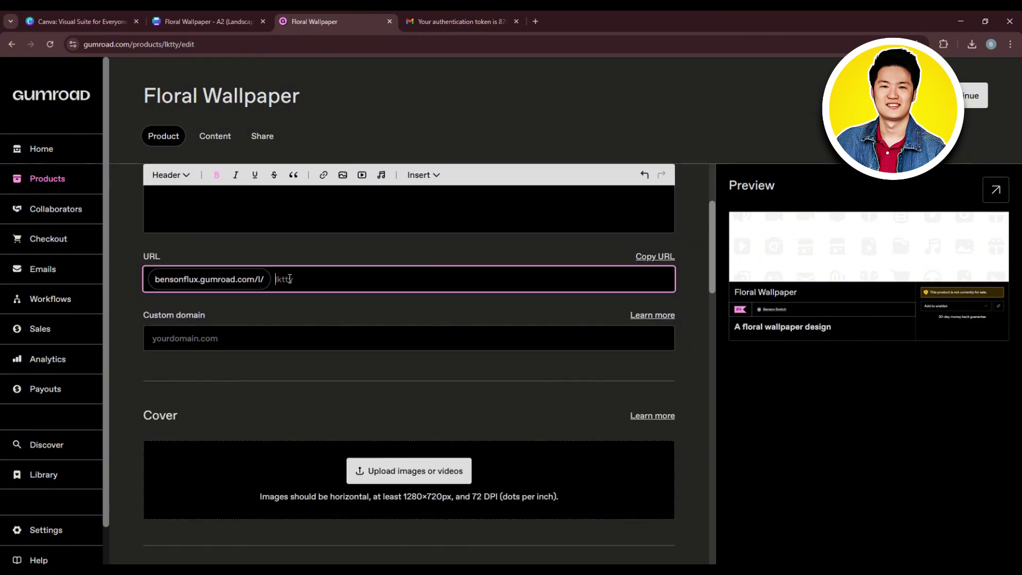
pyautogui.scroll(-1, 304, 280)
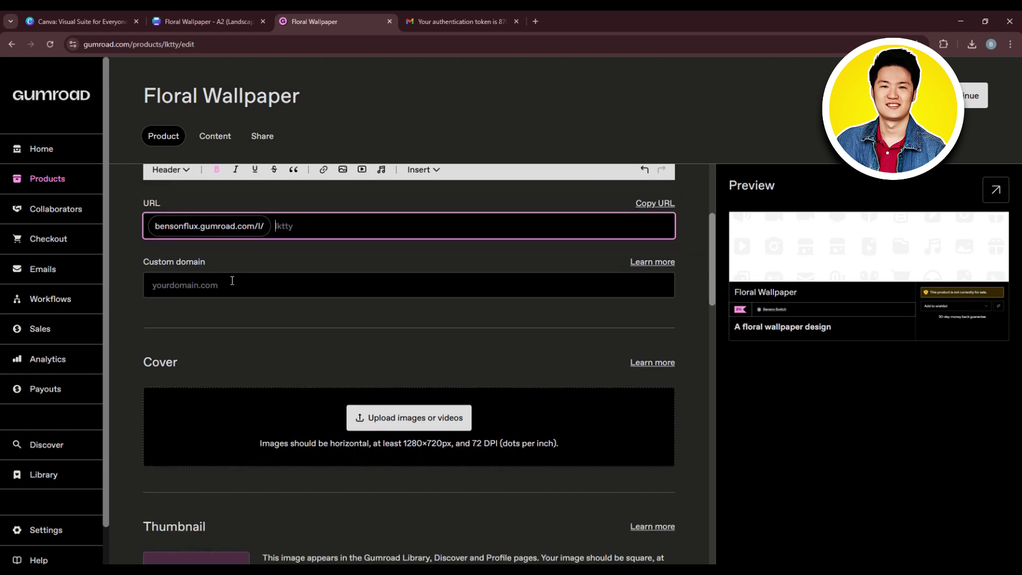
pyautogui.click(232, 280)
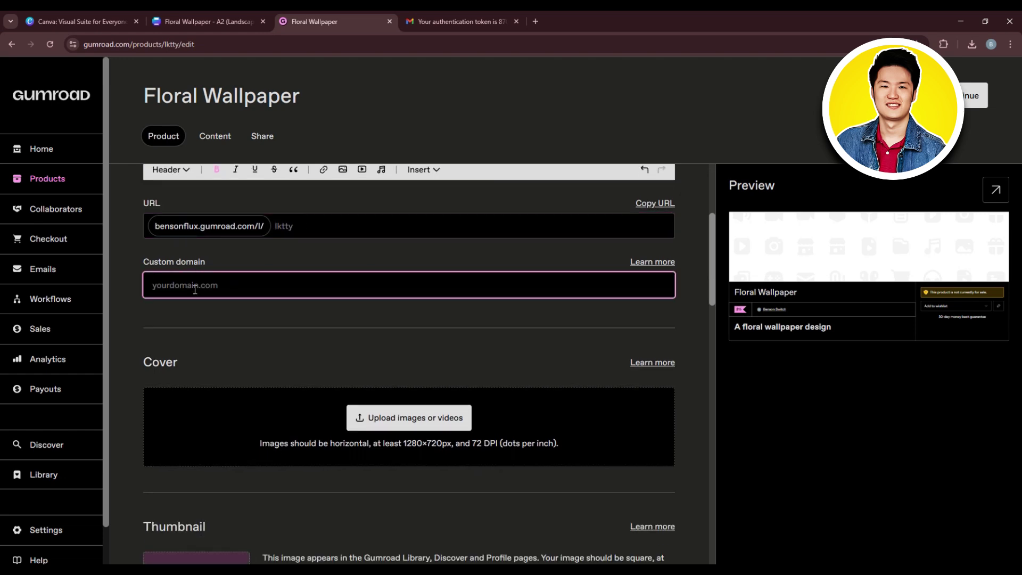
# - Upload the Floral Wallpaper image from the computer's Downloads folder as the product cover and check how it displays
pyautogui.scroll(-2, 194, 289)
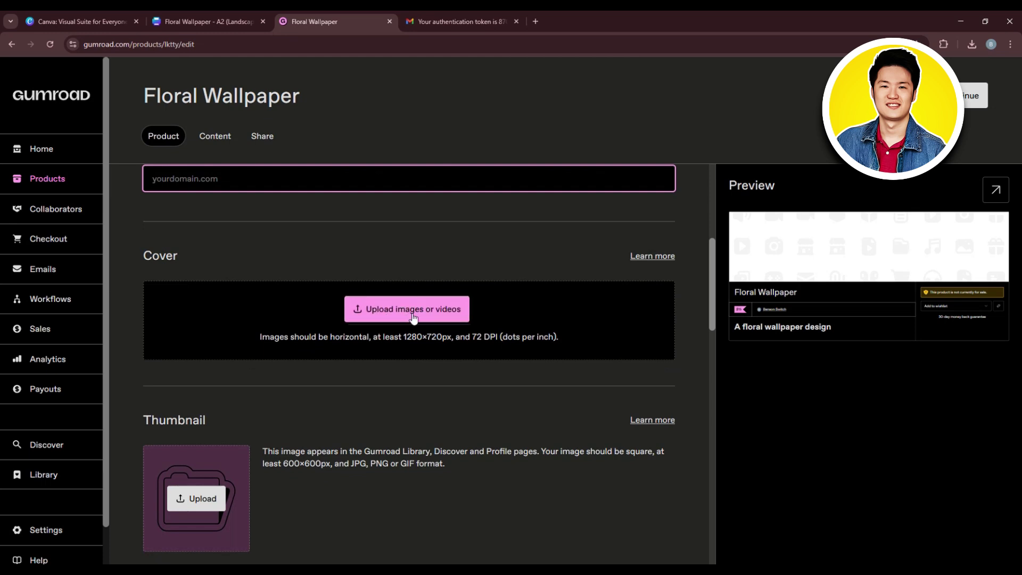
pyautogui.click(414, 318)
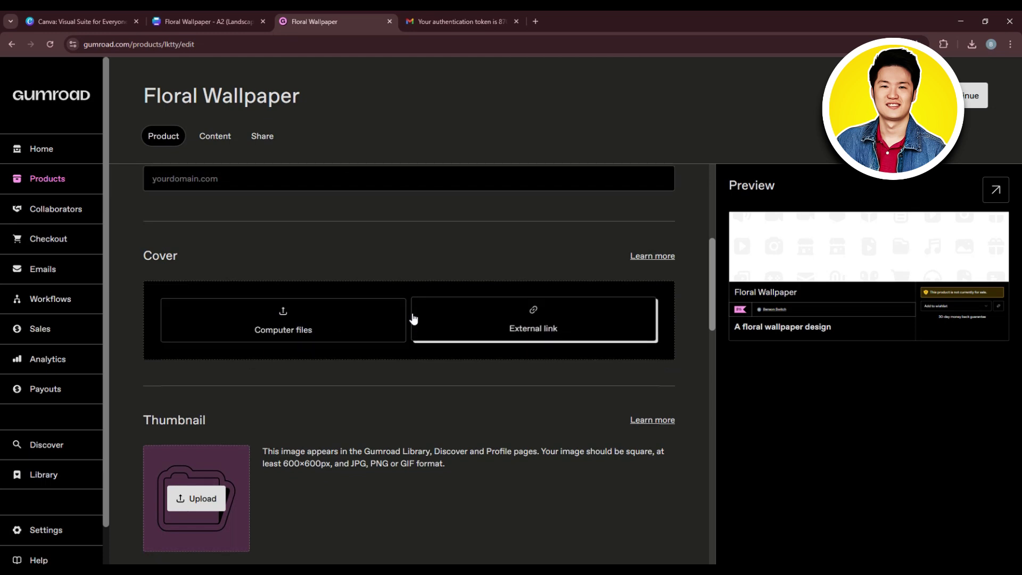
pyautogui.click(294, 322)
pyautogui.click(136, 91)
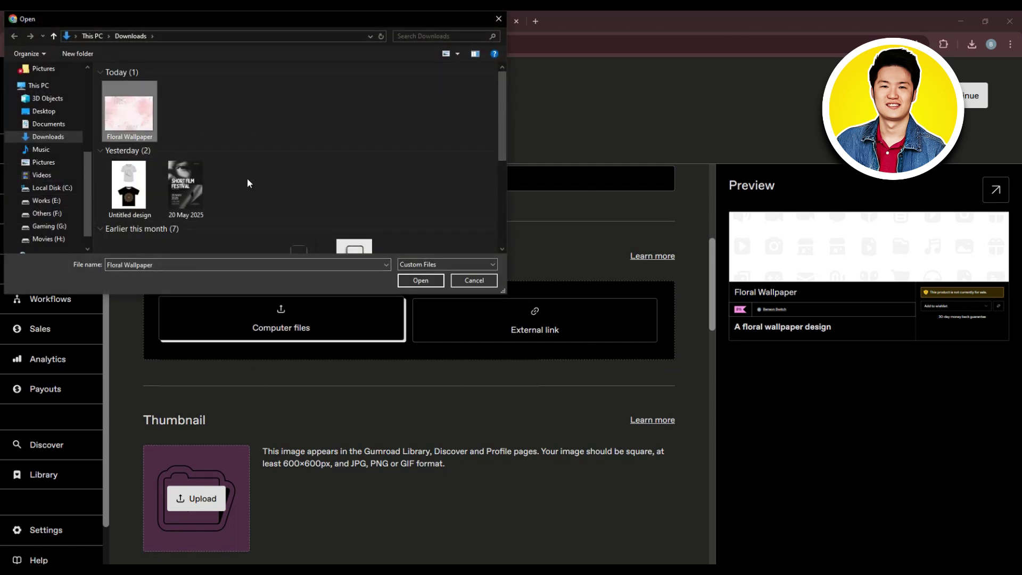
pyautogui.click(412, 276)
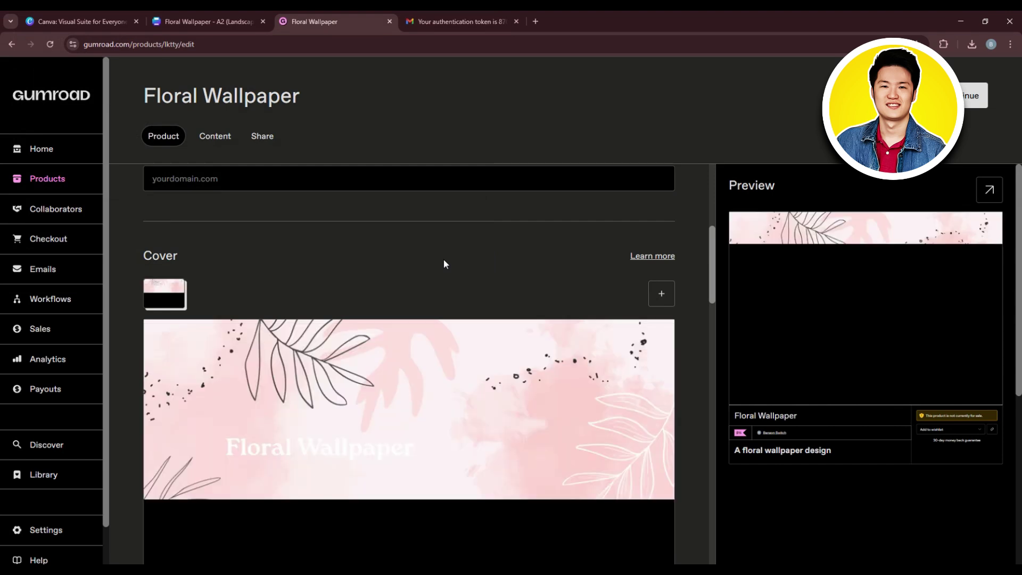
pyautogui.scroll(-2, 444, 263)
pyautogui.scroll(-2, 445, 264)
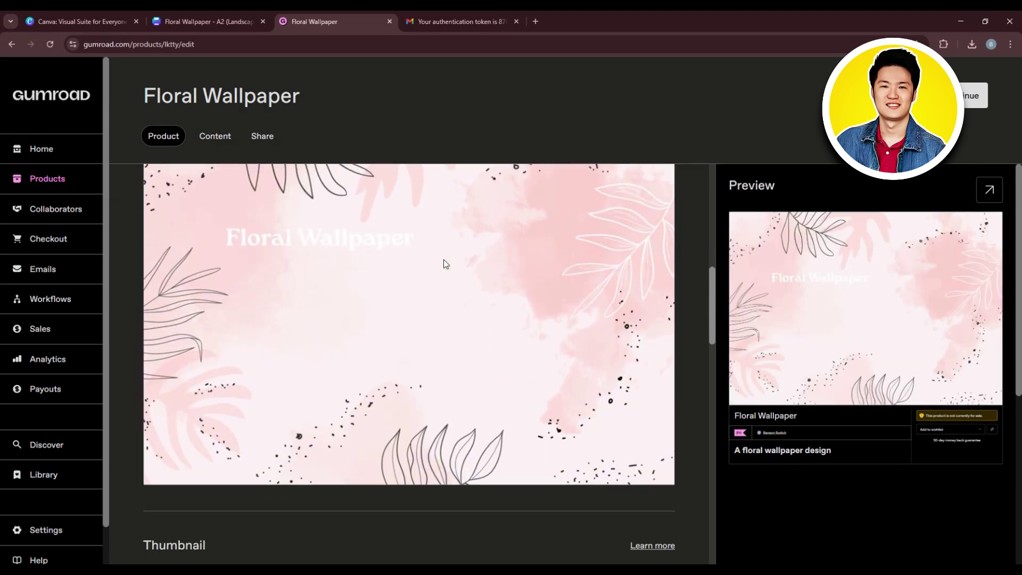
pyautogui.scroll(2, 445, 263)
pyautogui.scroll(-1, 445, 264)
# - Set the product's call to action to "Buy this"
pyautogui.scroll(-6, 445, 263)
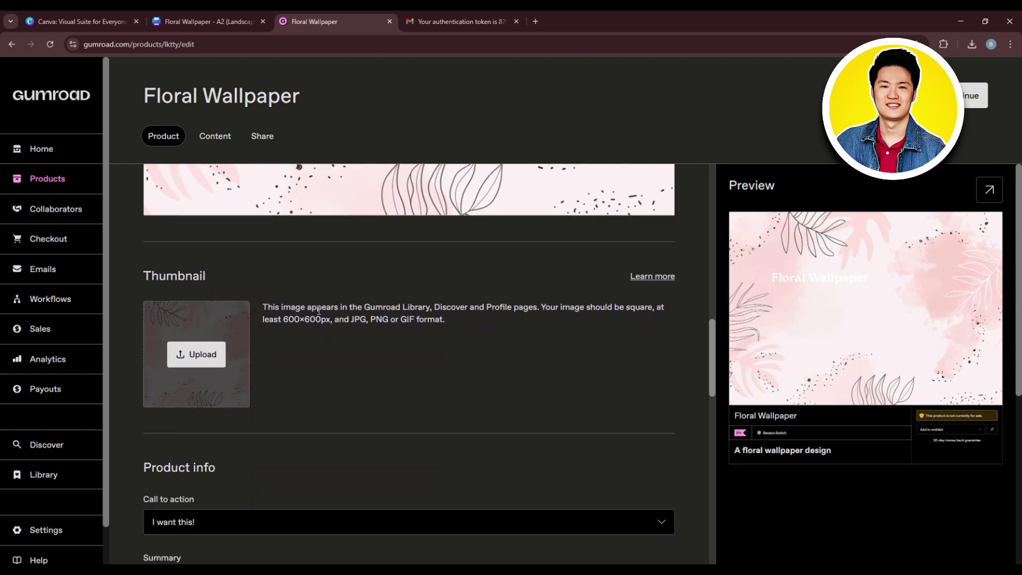
pyautogui.scroll(-2, 389, 318)
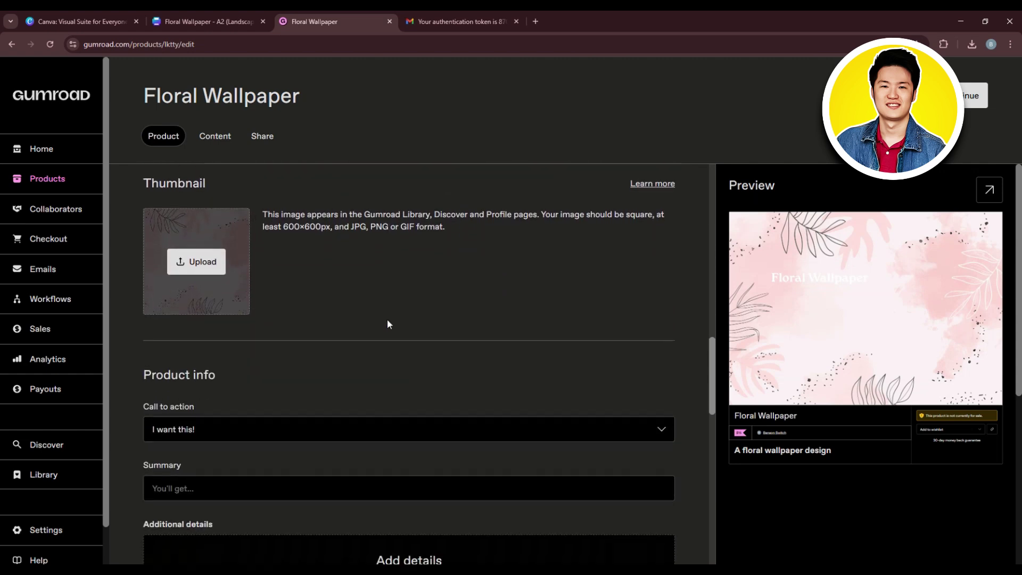
pyautogui.scroll(-1, 209, 375)
pyautogui.click(217, 364)
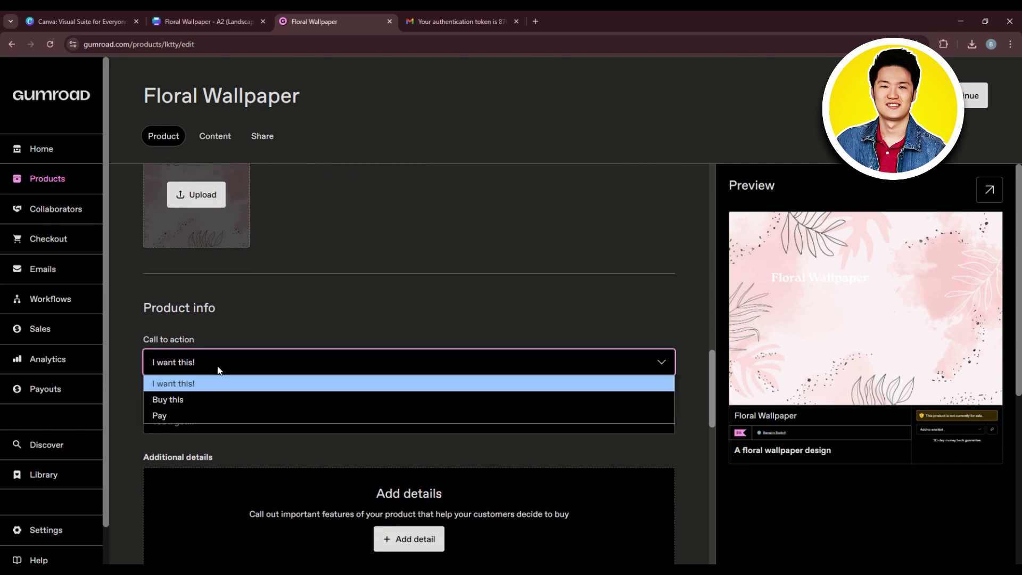
pyautogui.click(209, 395)
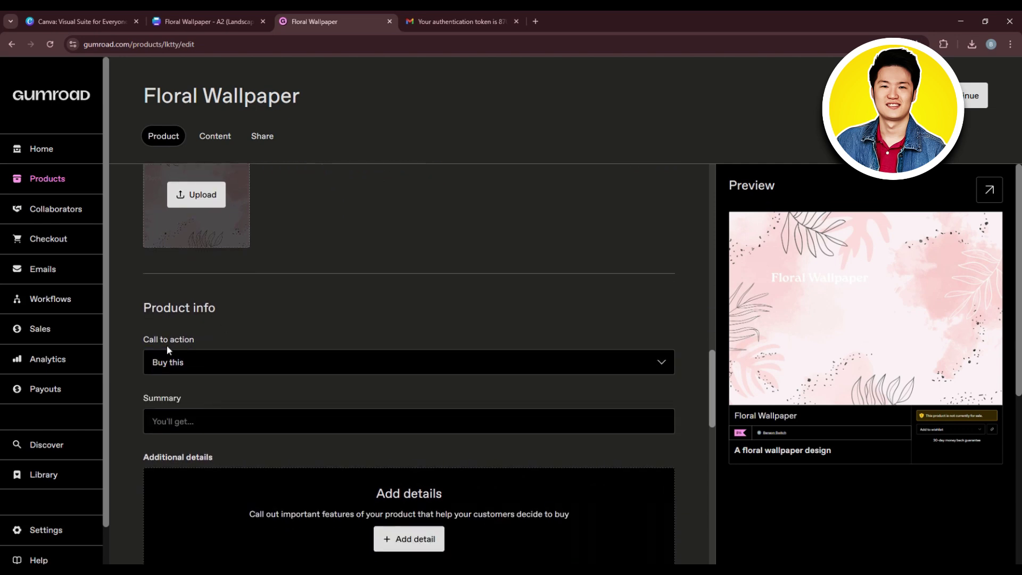
# - Look at the Summary field, and add a blank attribute row under Additional details and delete it again
pyautogui.scroll(-1, 215, 350)
pyautogui.click(209, 371)
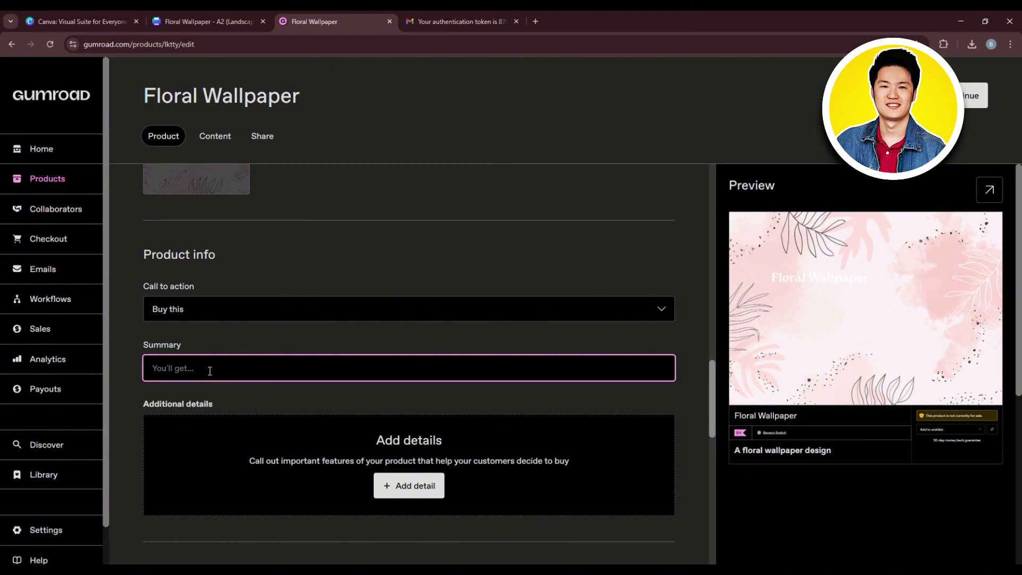
pyautogui.scroll(-2, 669, 298)
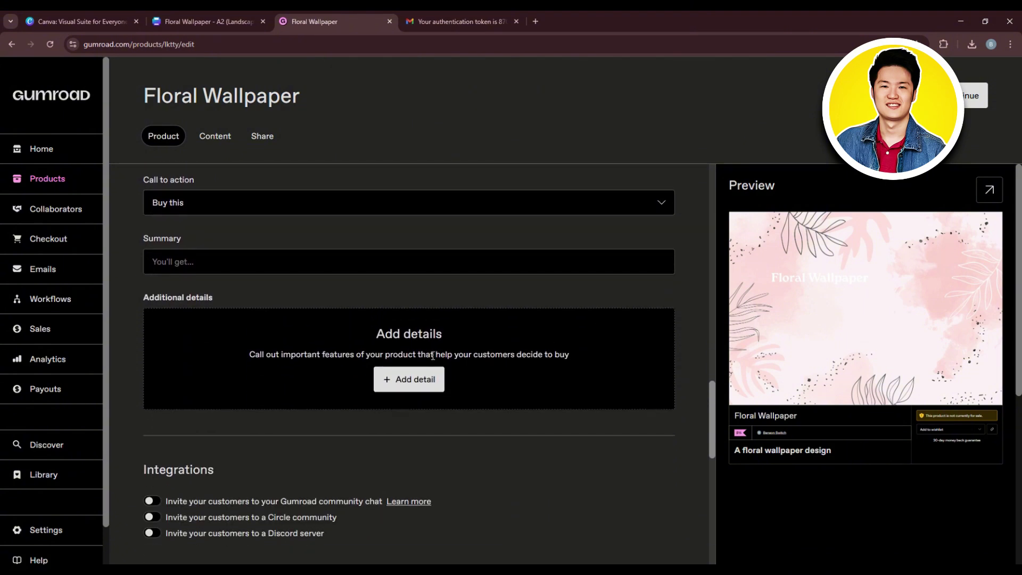
pyautogui.click(394, 379)
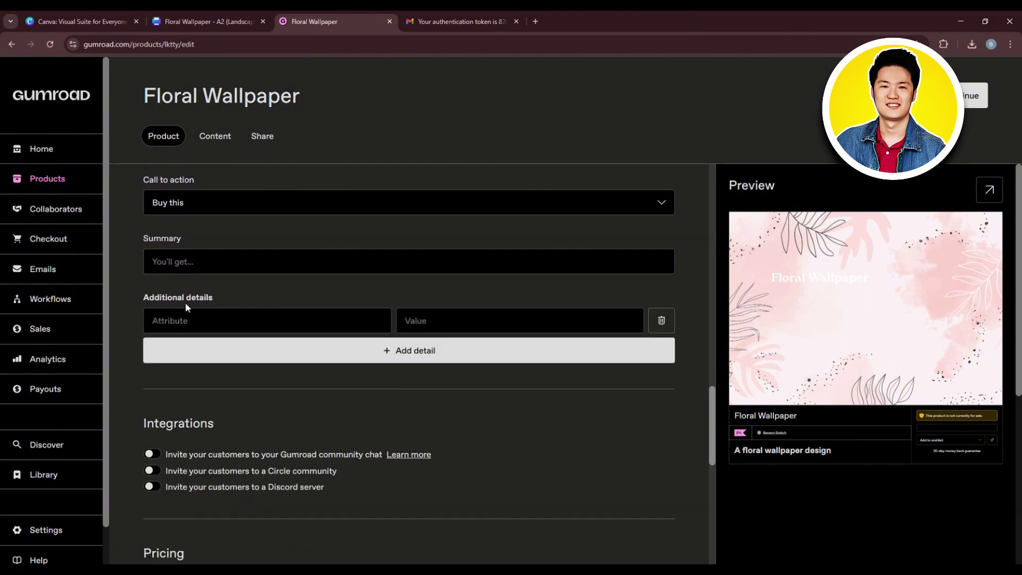
pyautogui.click(195, 320)
pyautogui.click(428, 316)
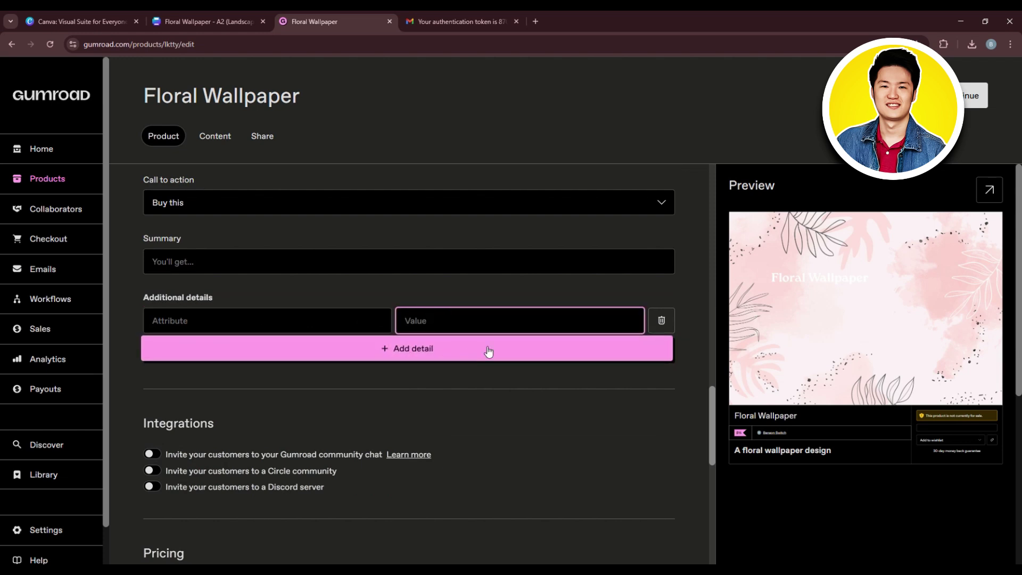
pyautogui.click(661, 321)
# - Try out the Gumroad community chat, Circle community and Discord server invitations, switching each one back off
pyautogui.scroll(-3, 612, 327)
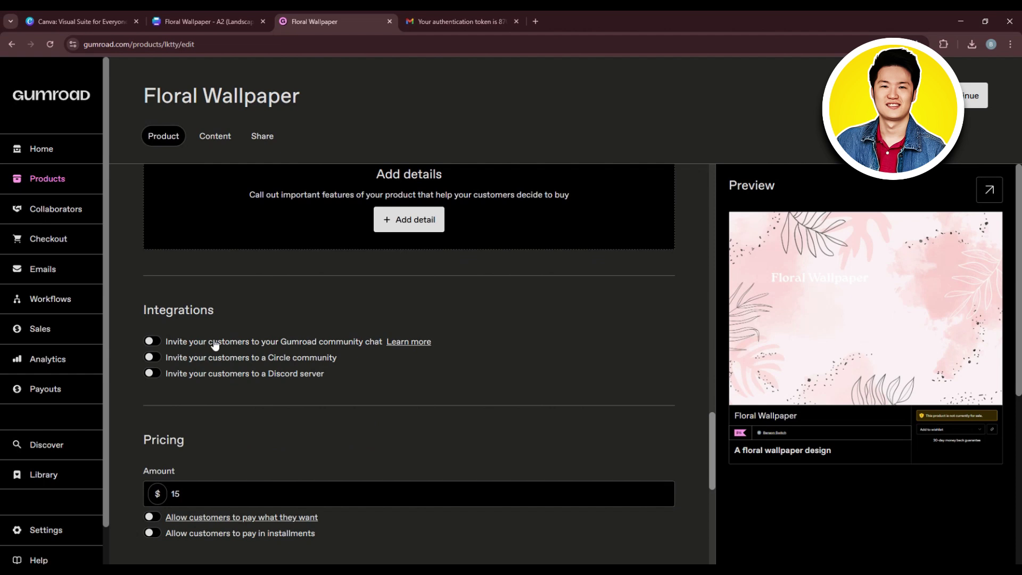
pyautogui.click(215, 345)
pyautogui.click(215, 345)
pyautogui.click(218, 360)
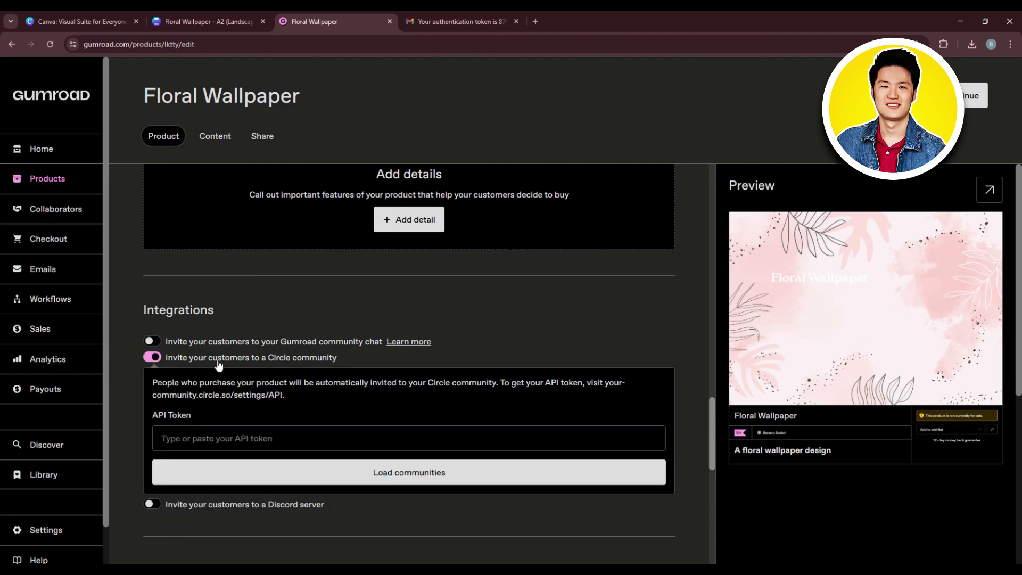
pyautogui.click(218, 360)
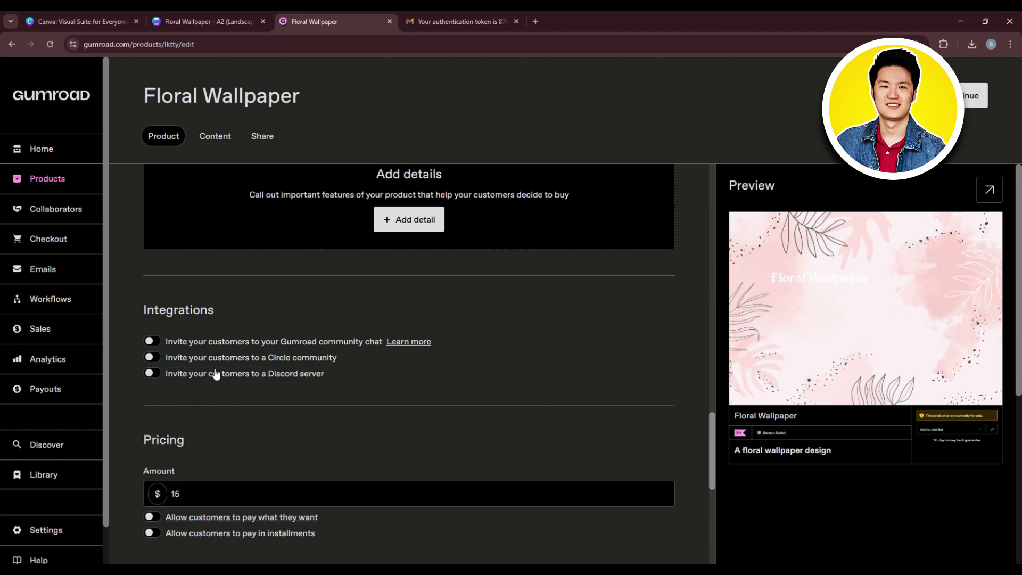
pyautogui.click(216, 374)
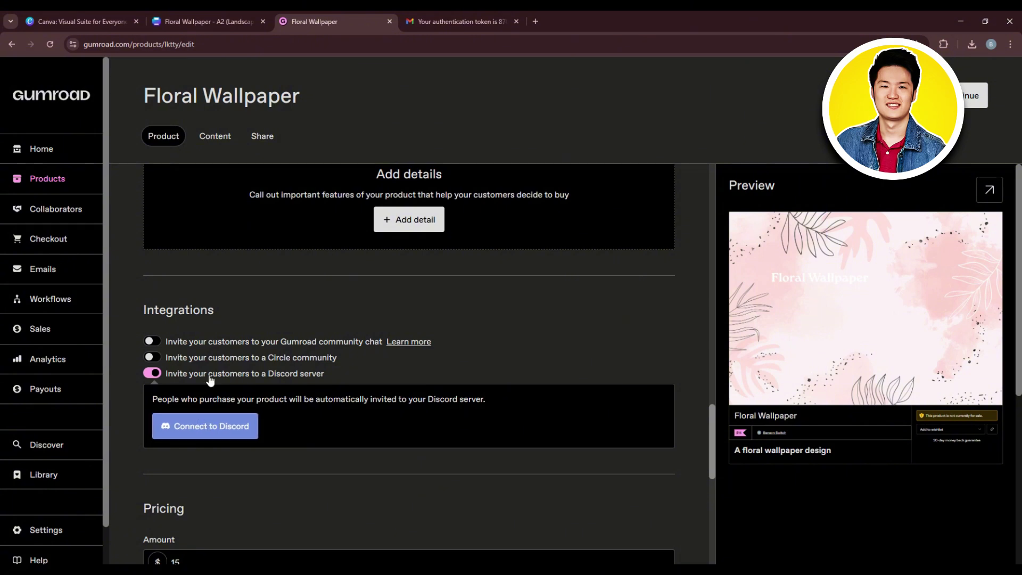
pyautogui.click(210, 375)
# - Add a blank product version, look through its name, description, additional amount and maximum purchases fields, and remove it again
pyautogui.scroll(-2, 218, 378)
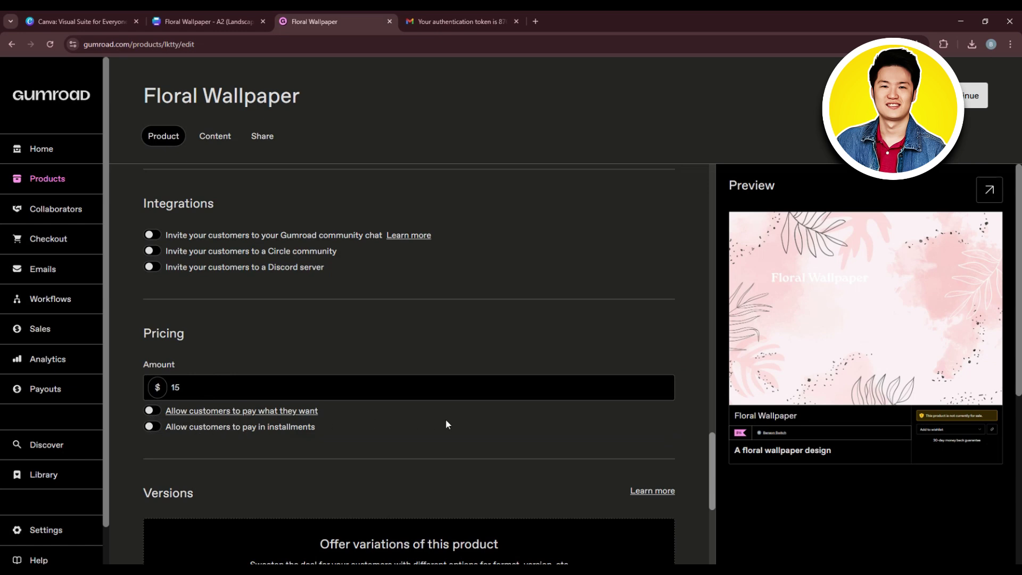
pyautogui.scroll(-3, 445, 419)
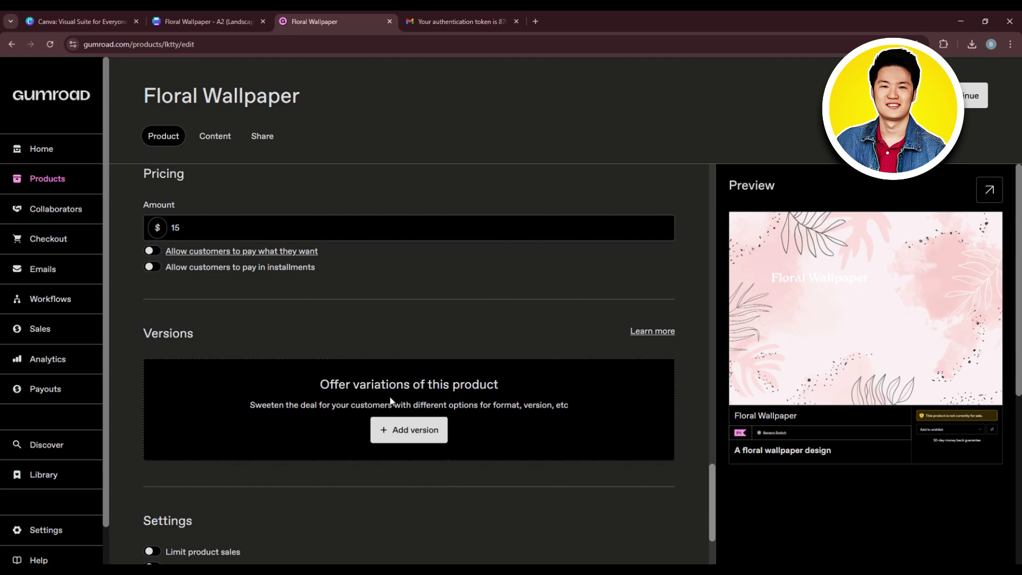
pyautogui.scroll(-1, 481, 402)
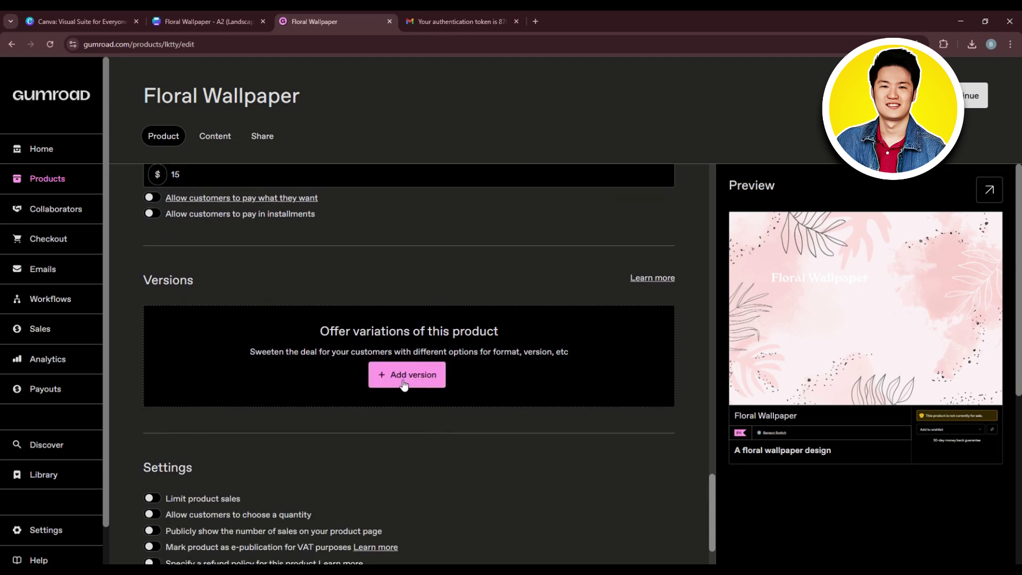
pyautogui.click(403, 375)
pyautogui.scroll(-1, 403, 379)
pyautogui.click(297, 332)
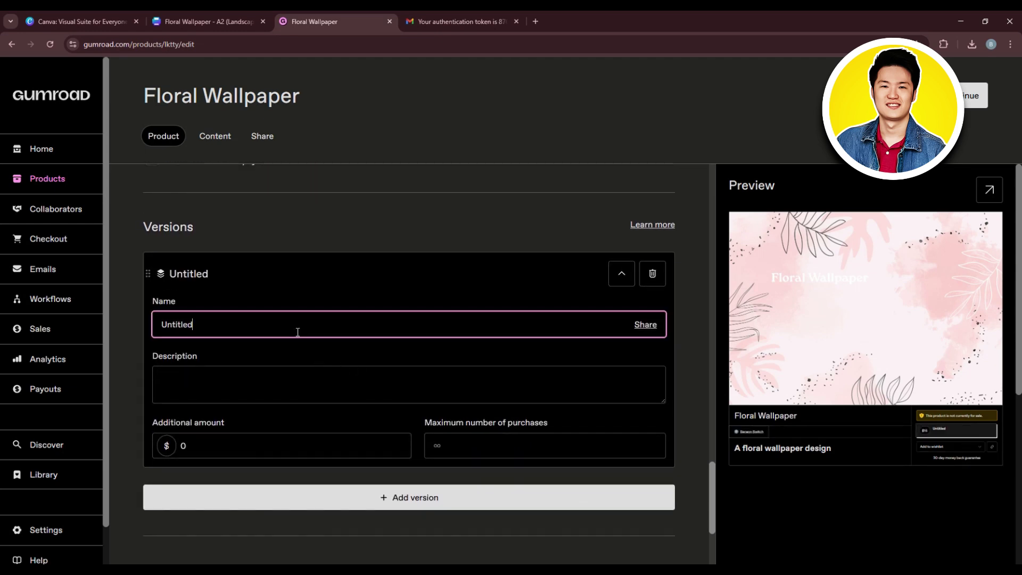
pyautogui.click(259, 388)
pyautogui.click(270, 441)
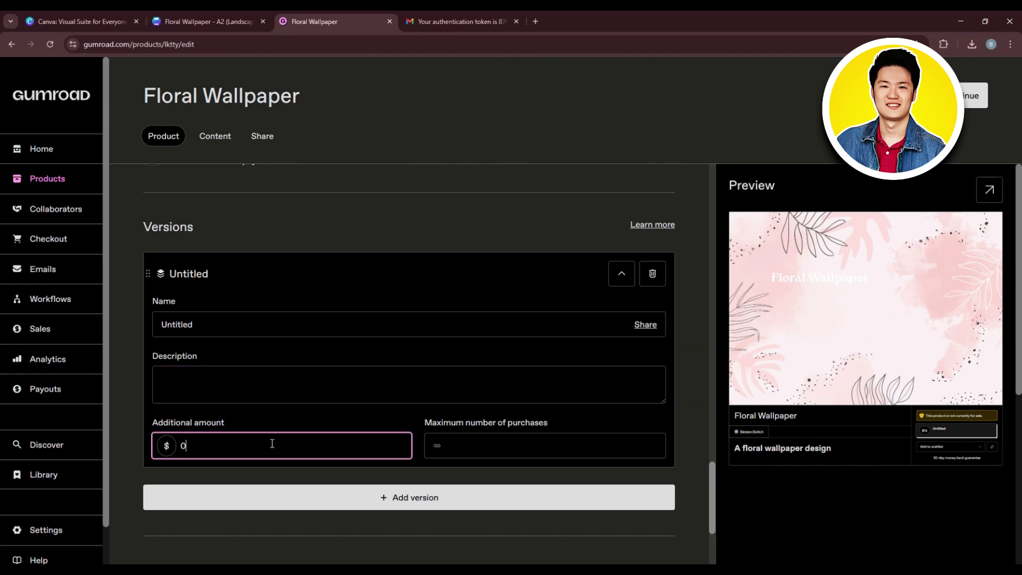
pyautogui.click(512, 435)
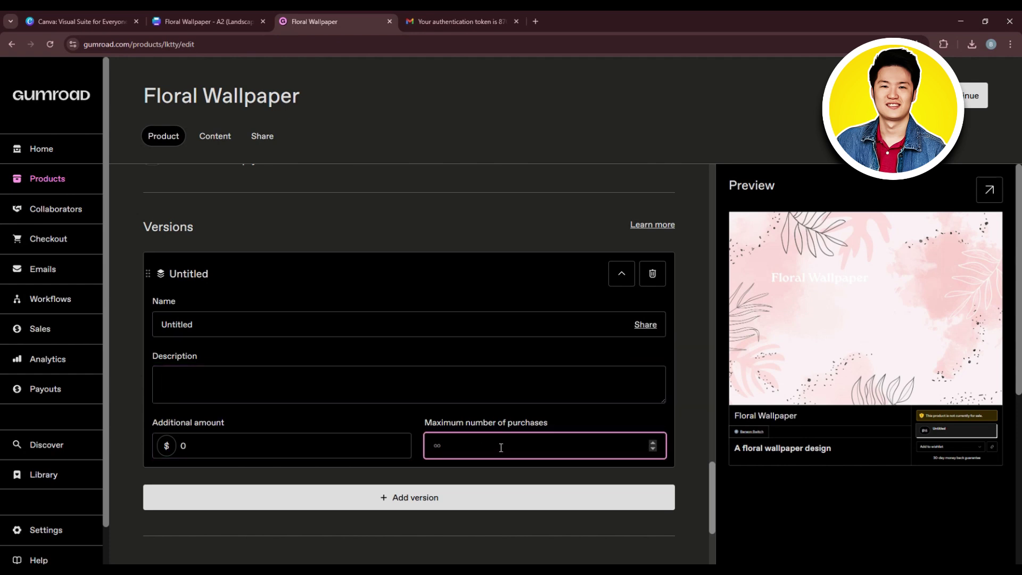
pyautogui.click(652, 274)
pyautogui.click(645, 345)
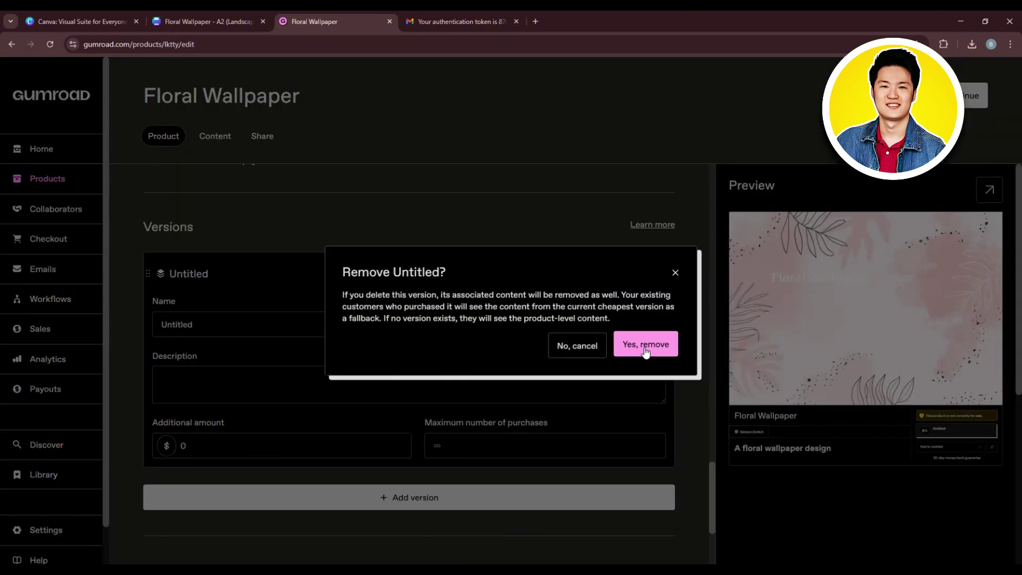
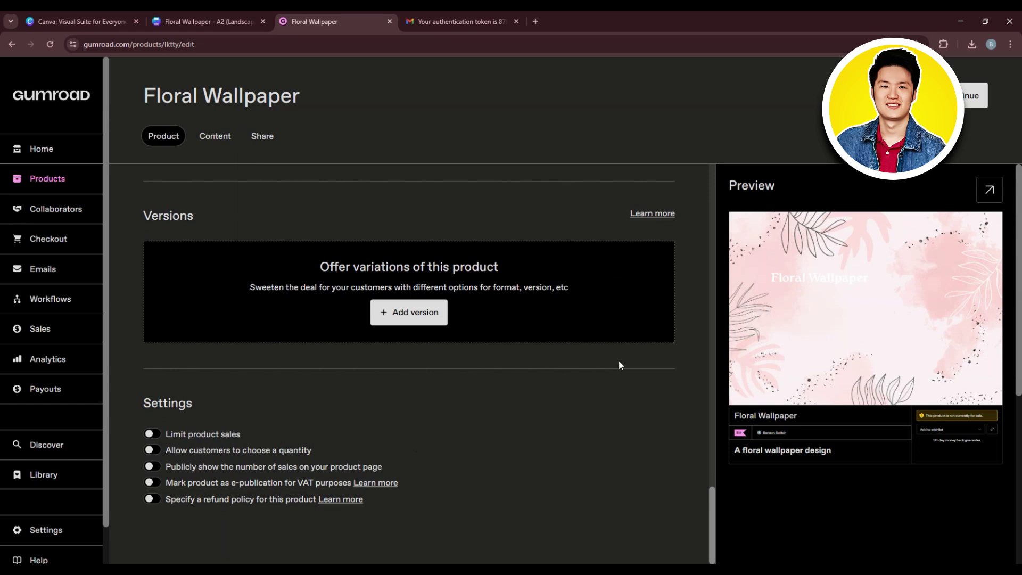
# - Save the product details, leave the content page empty, and publish the Floral Wallpaper product to reach its sharing options
pyautogui.click(972, 93)
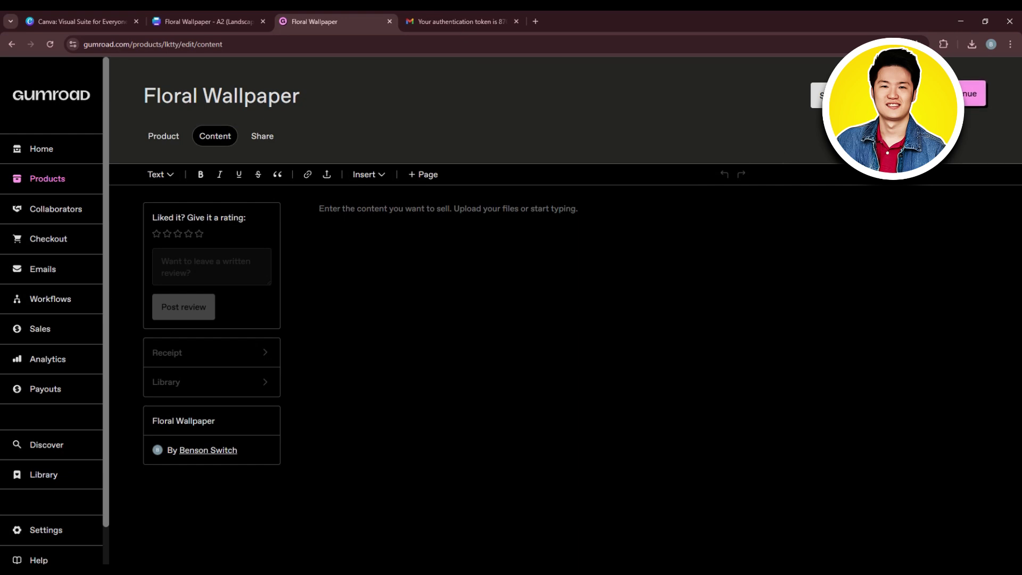
pyautogui.click(936, 93)
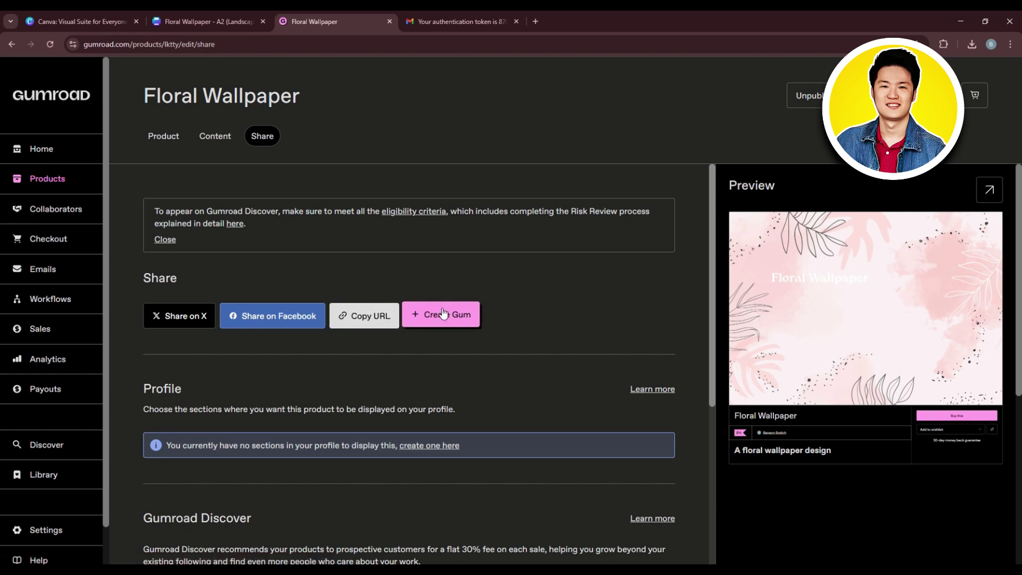
# - Set the product's Gumroad Discover category to Design > UI & Web > XD
pyautogui.scroll(-2, 439, 316)
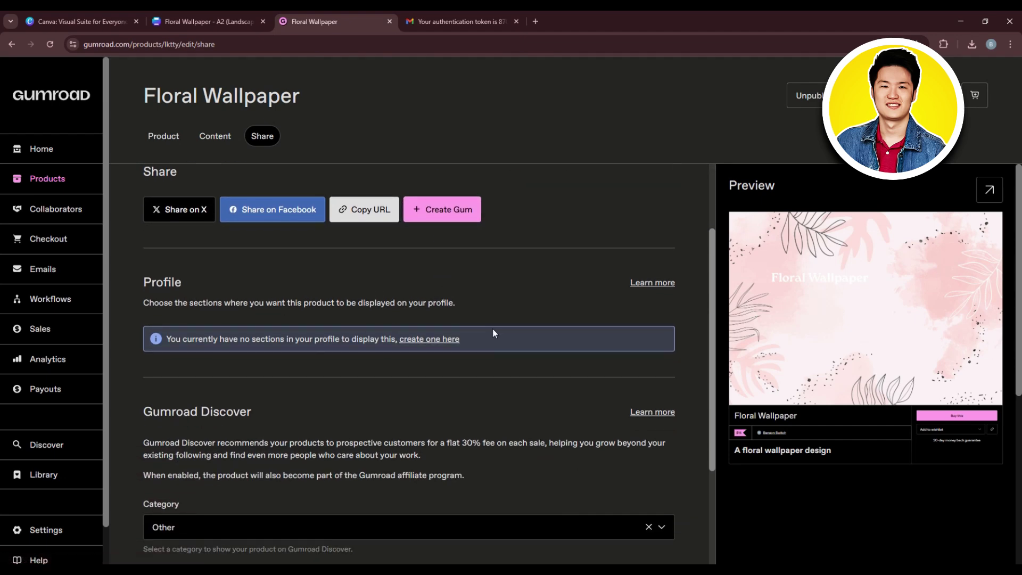
pyautogui.scroll(-3, 493, 330)
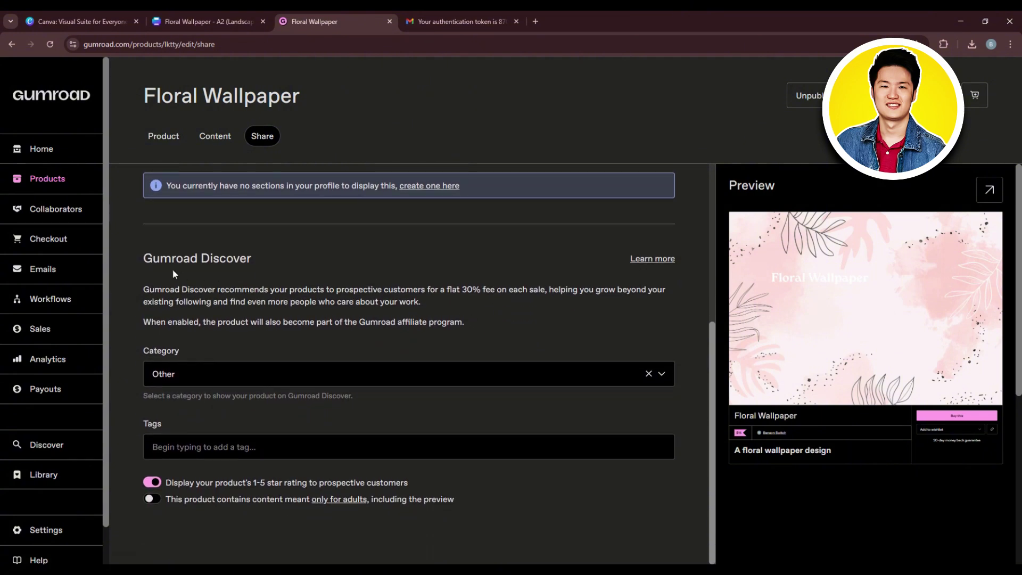
pyautogui.click(239, 374)
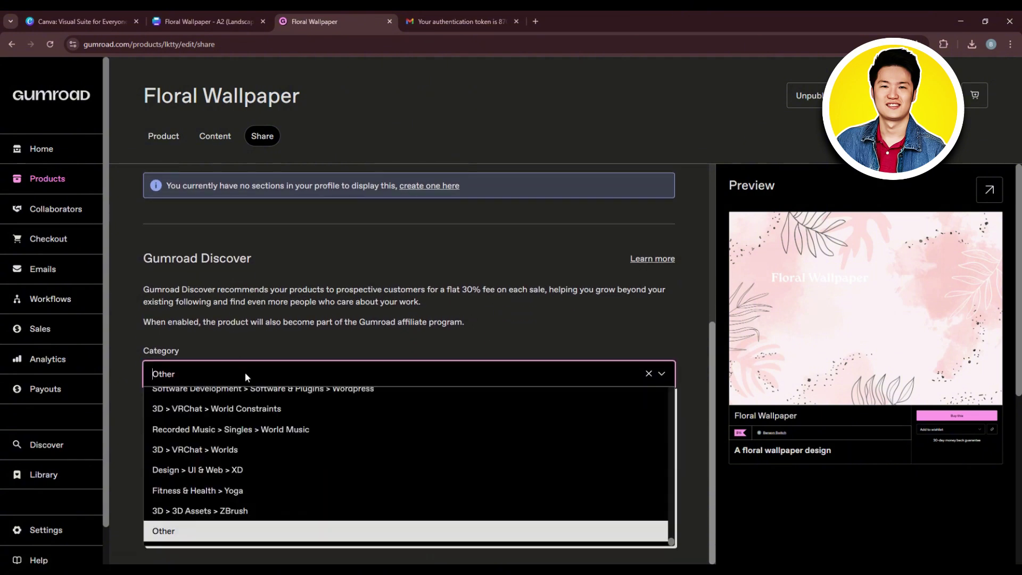
pyautogui.scroll(1, 299, 442)
pyautogui.scroll(1, 299, 442)
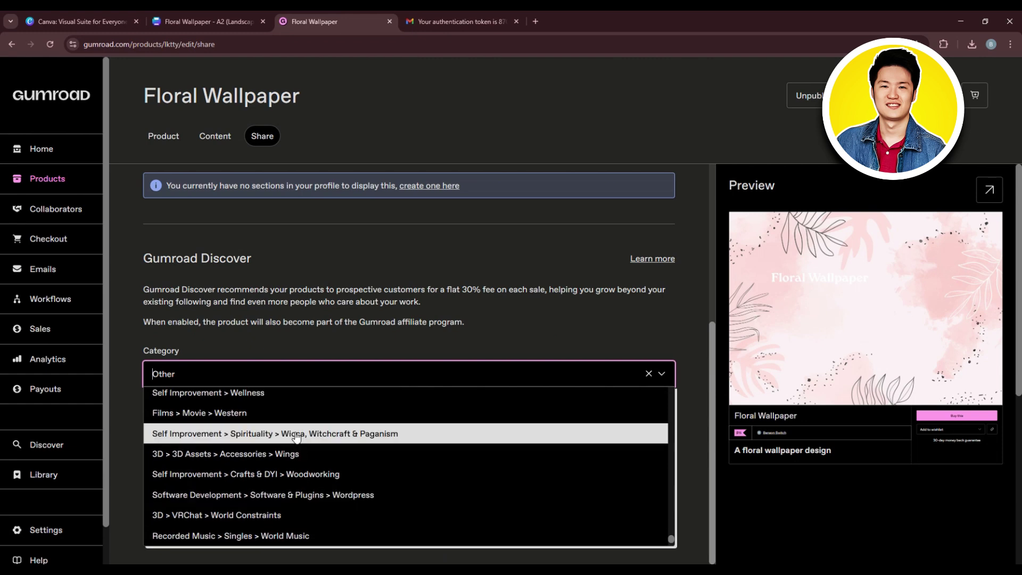
pyautogui.scroll(-3, 299, 442)
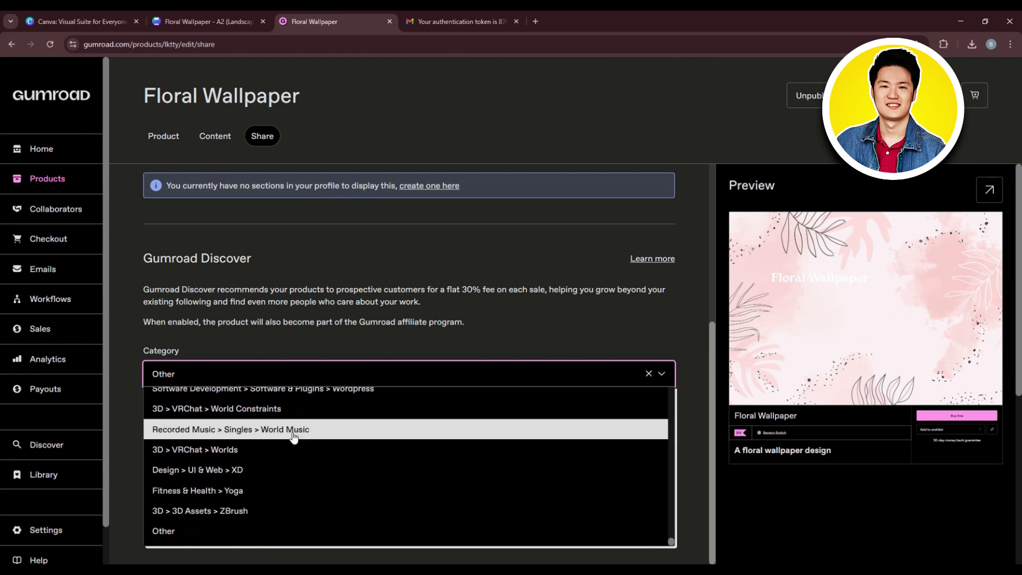
pyautogui.click(276, 470)
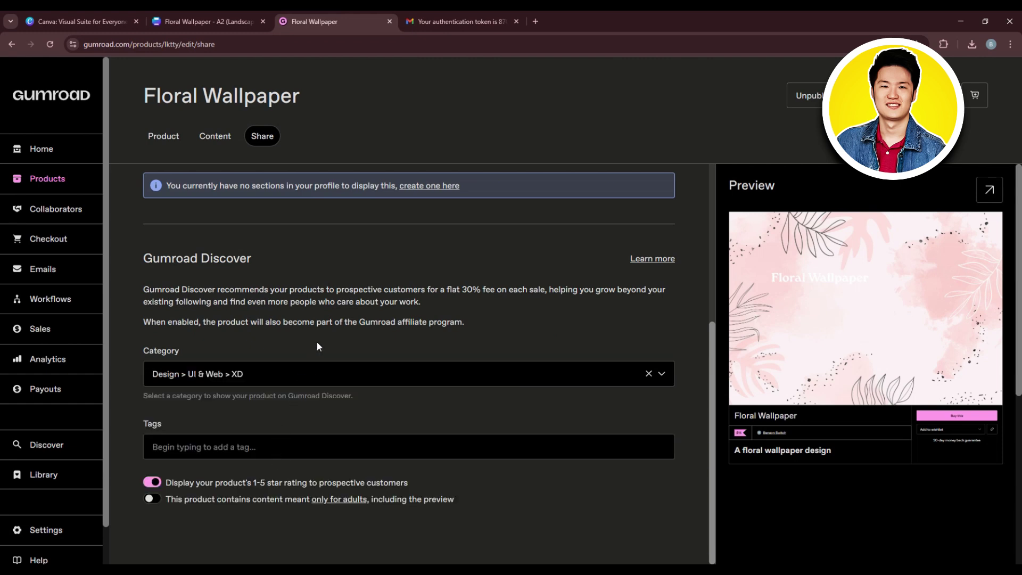
# - Add the tag "wallpaper" to the product's Gumroad Discover details
pyautogui.click(273, 449)
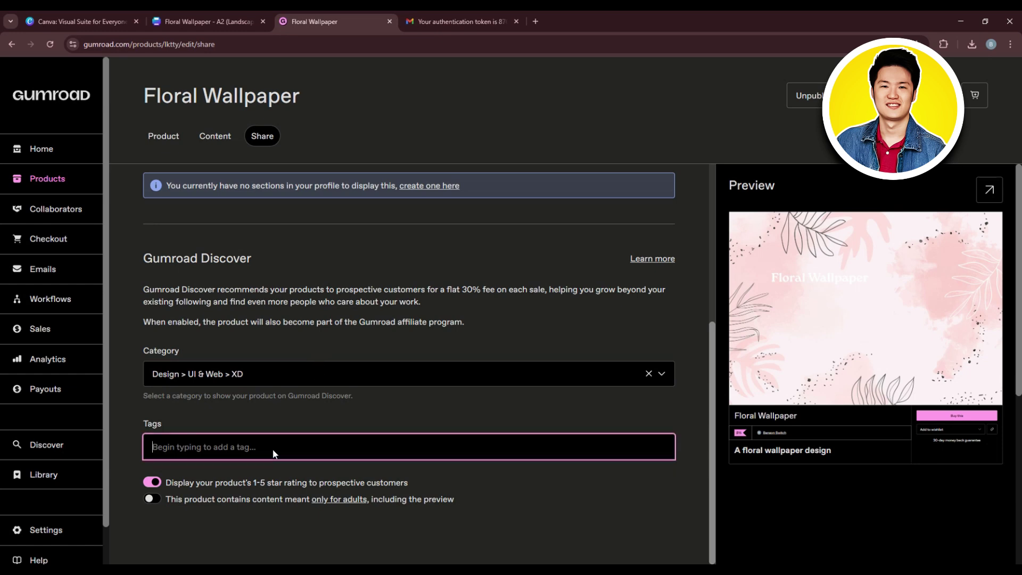
pyautogui.write('wal')
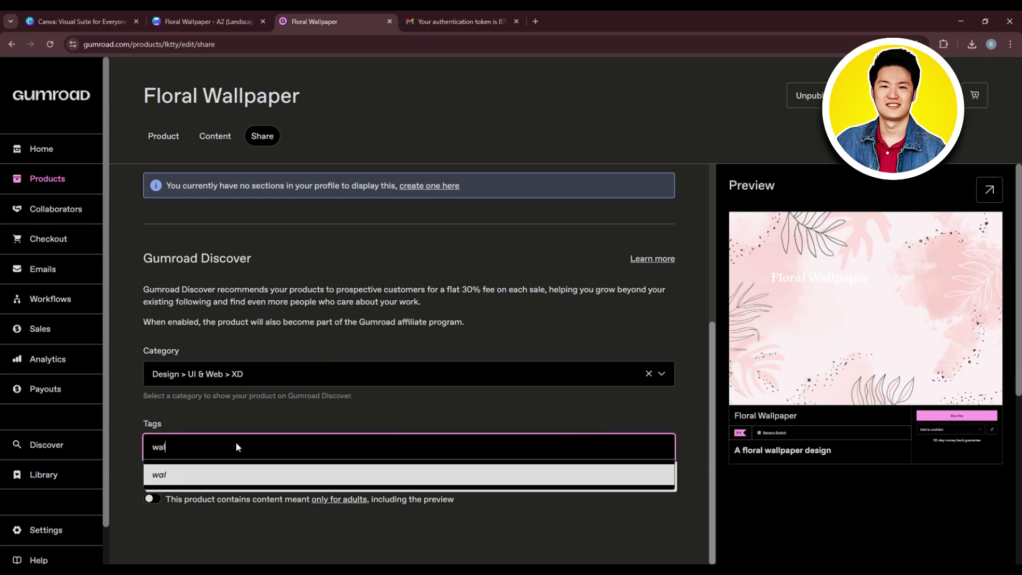
pyautogui.write('lpaper')
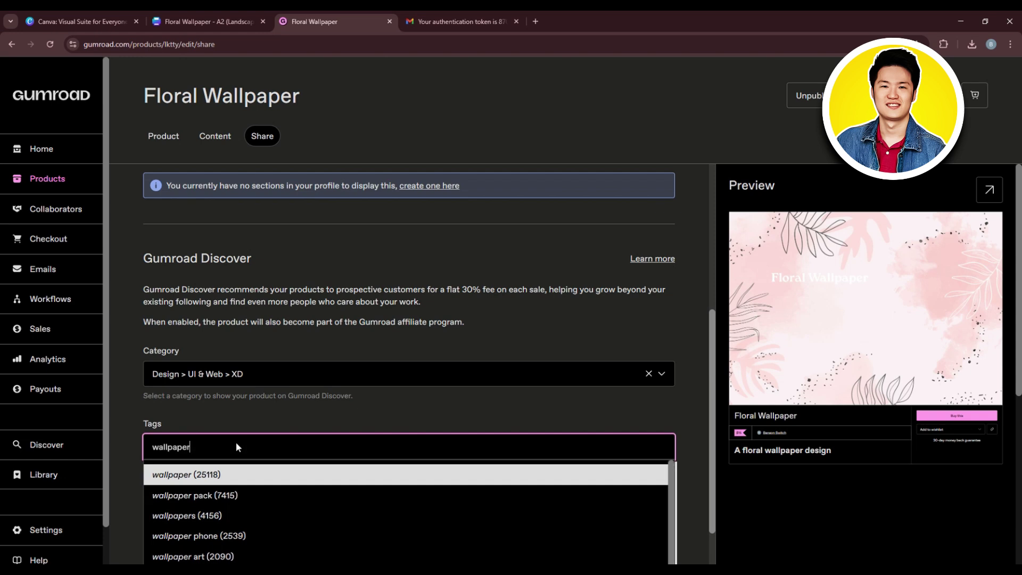
pyautogui.press('Return')
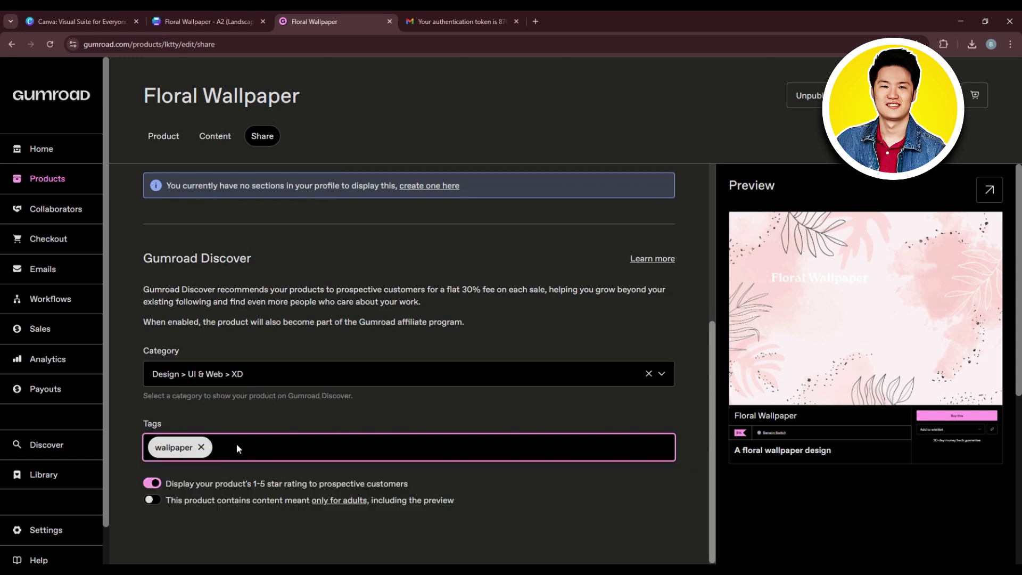
pyautogui.click(245, 418)
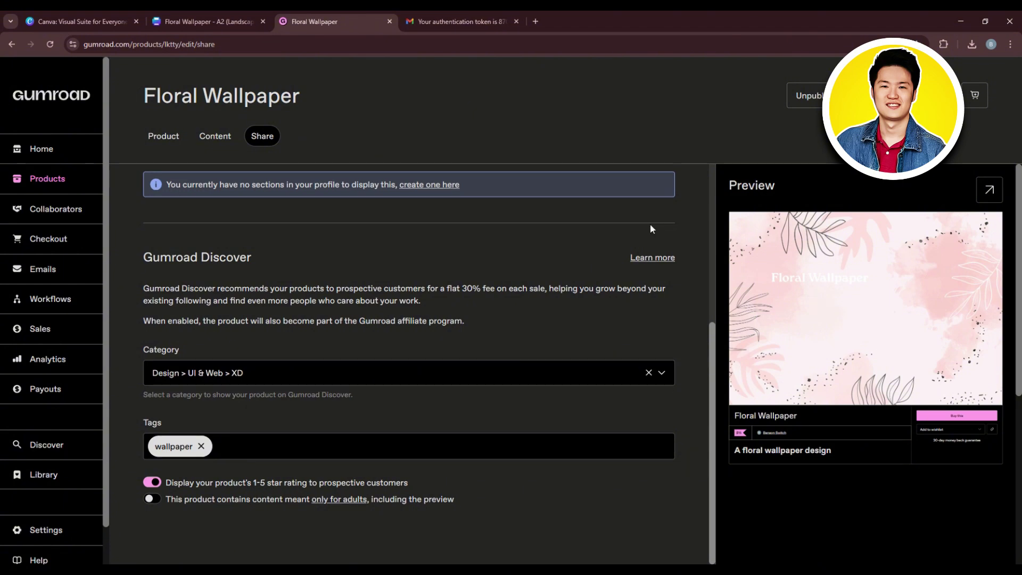
# - Open the full preview of the published product page and look over its cover, price, description and purchase options
pyautogui.scroll(5, 650, 224)
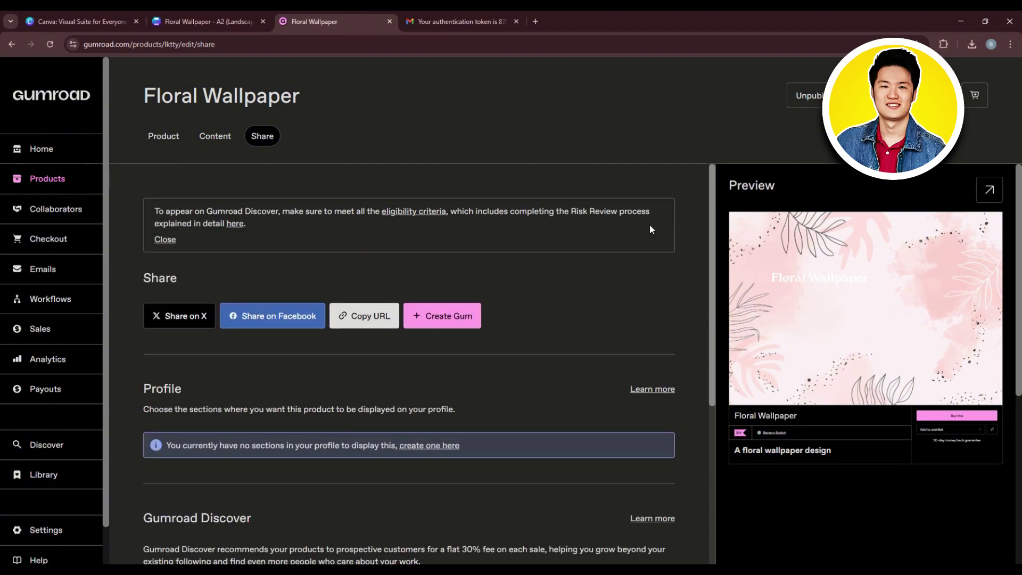
pyautogui.click(989, 190)
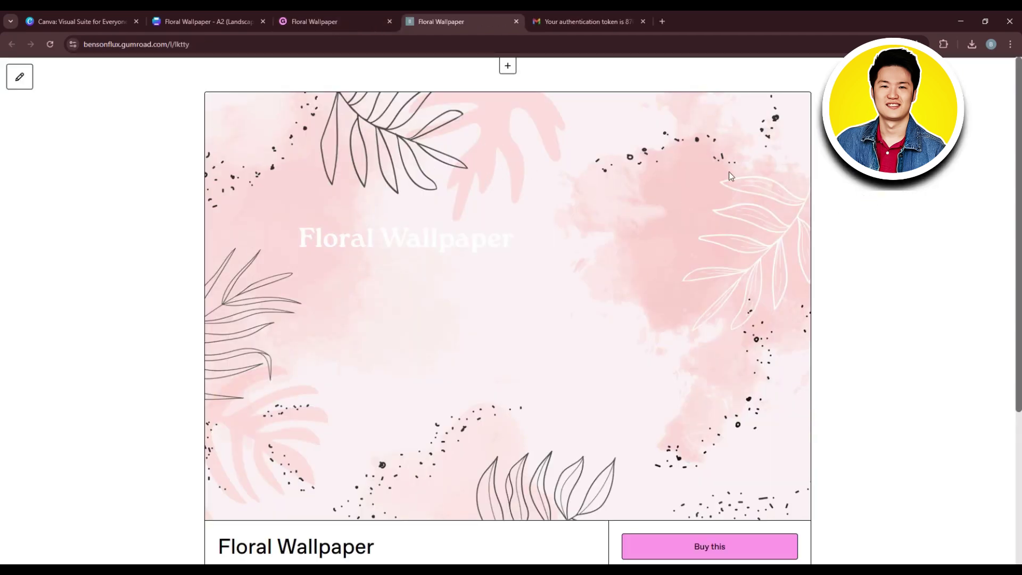
pyautogui.scroll(-4, 825, 186)
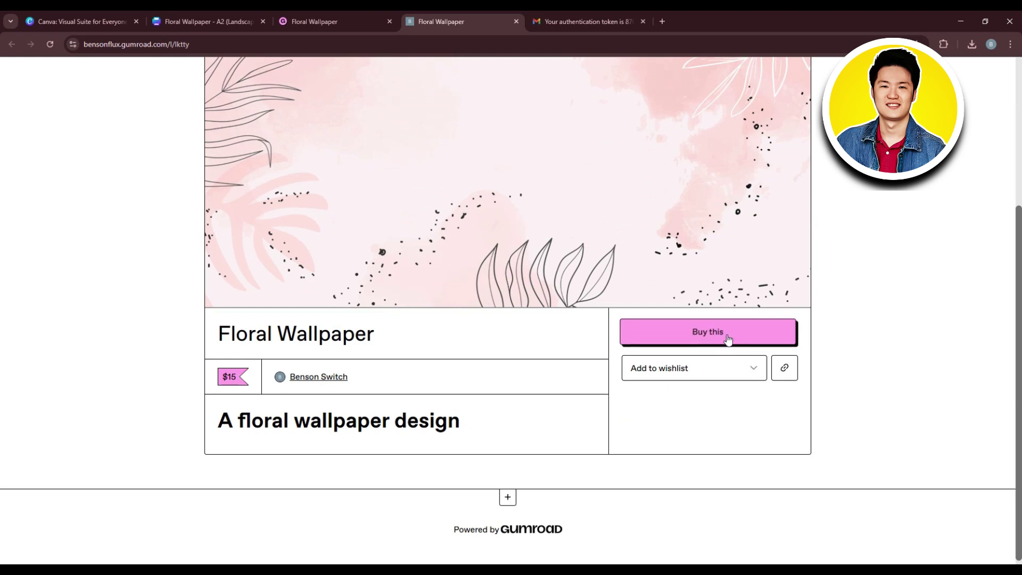
pyautogui.scroll(-1, 681, 421)
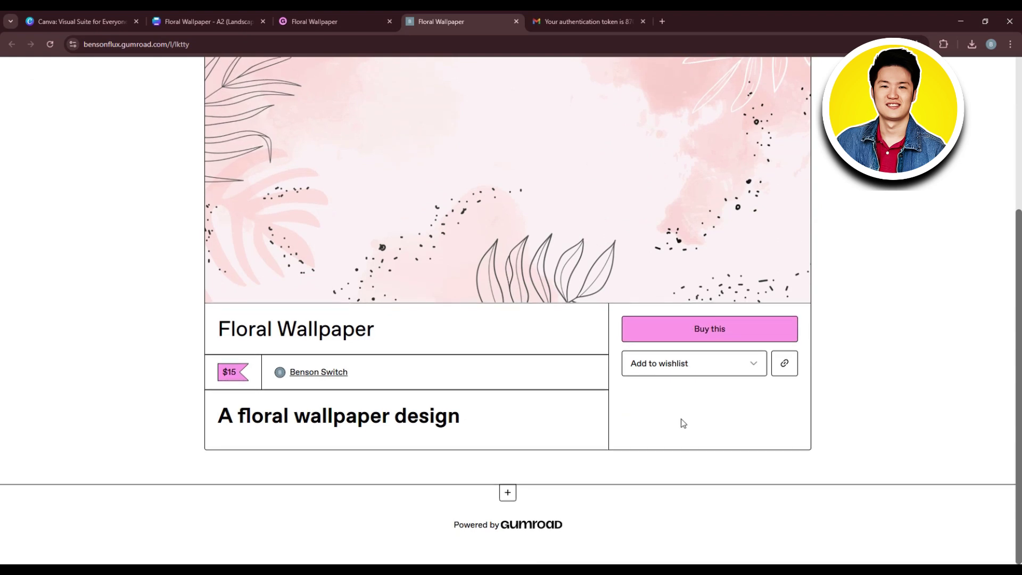
pyautogui.scroll(4, 683, 423)
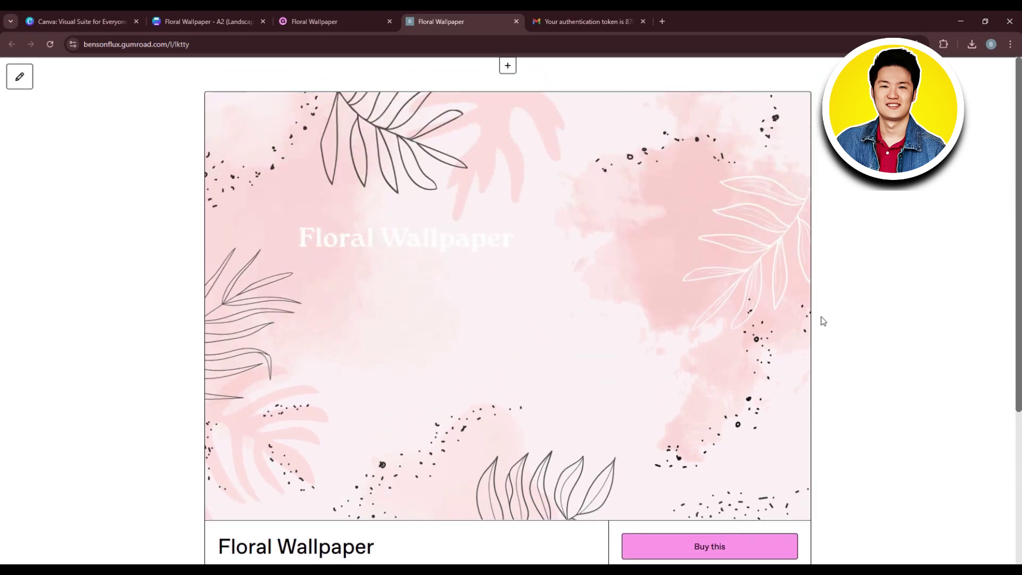